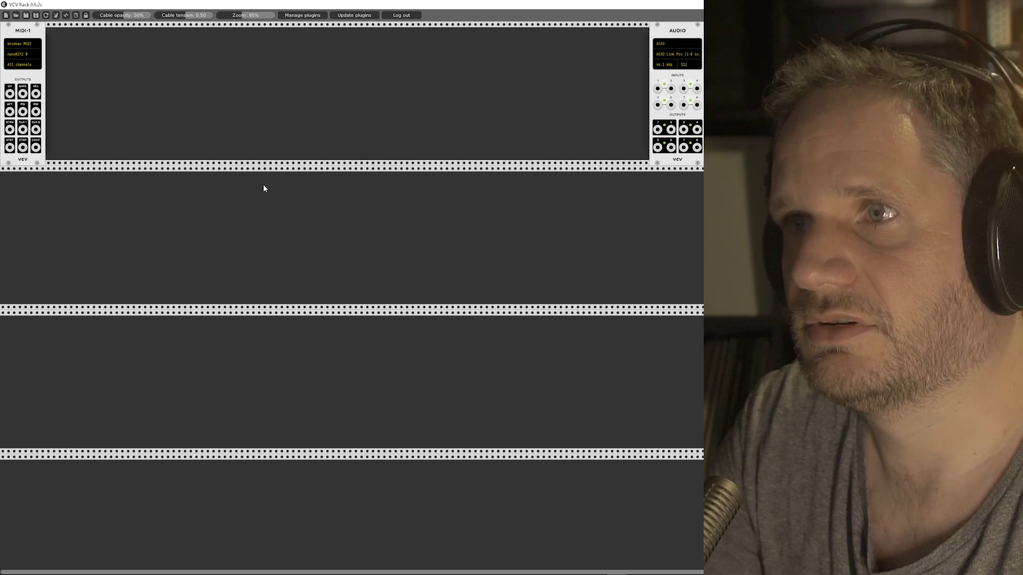
Add a Host-XL module to the rack and place it directly beside the MIDI-1 module.
{"action": "right_click", "coordinate": [195, 82]}
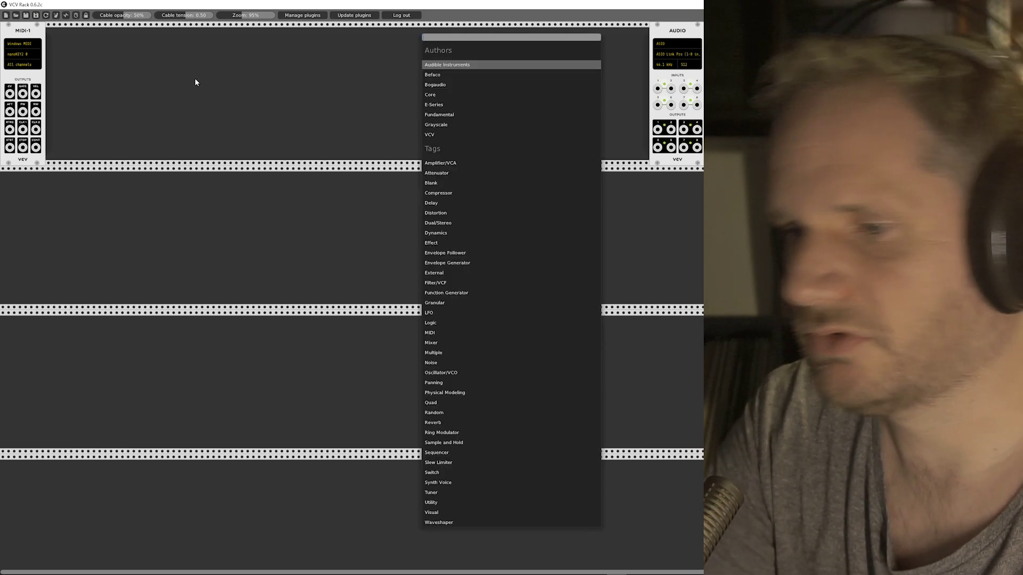
{"action": "type", "text": "host"}
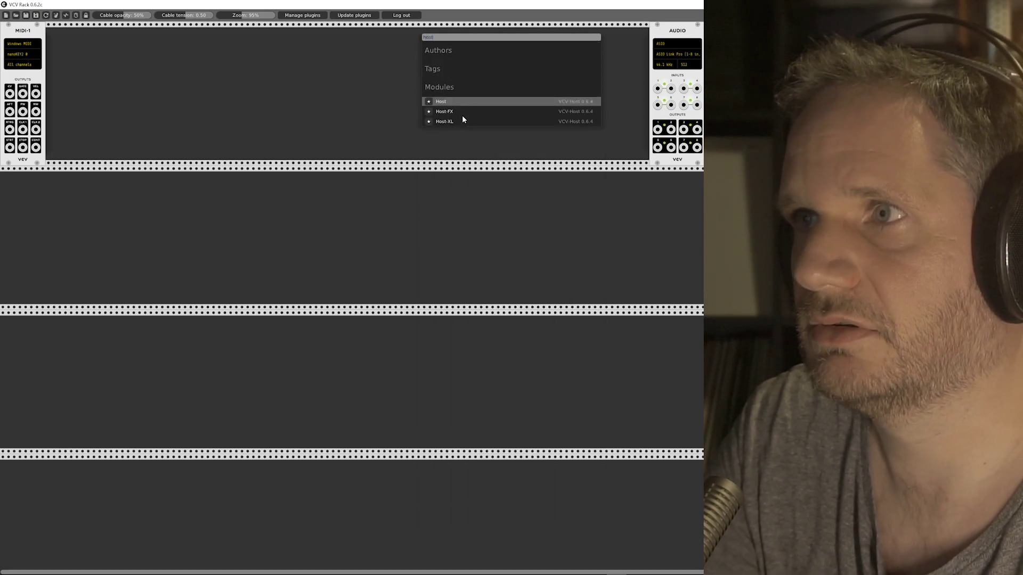
{"action": "left_click", "coordinate": [446, 120]}
{"action": "left_click_drag", "start_coordinate": [201, 32], "coordinate": [50, 43]}
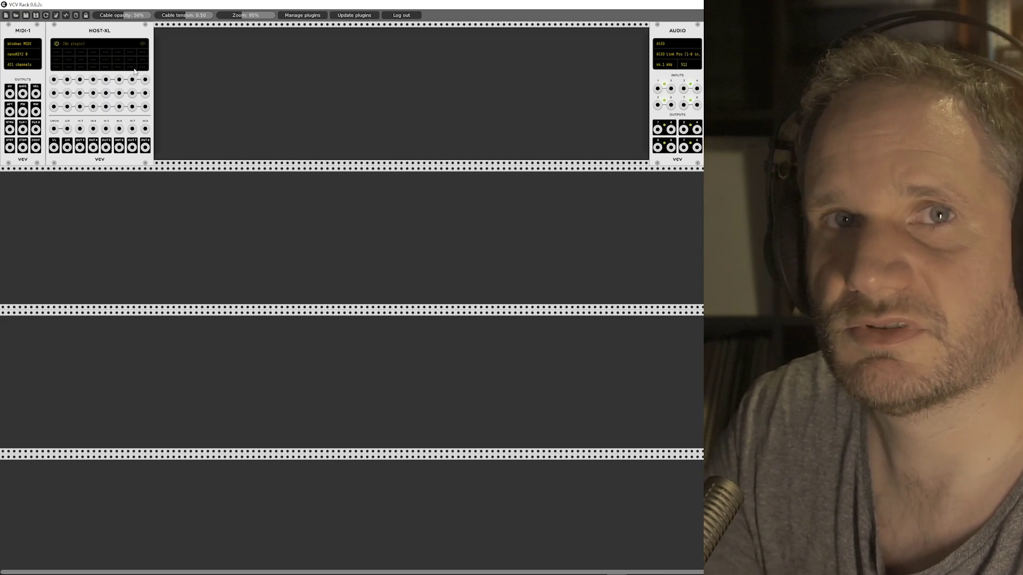
Load the AlphaForever_Inst_x64 plugin in Host-XL, then position its editor window below the first rack row and enlarge it.
{"action": "left_click", "coordinate": [70, 43]}
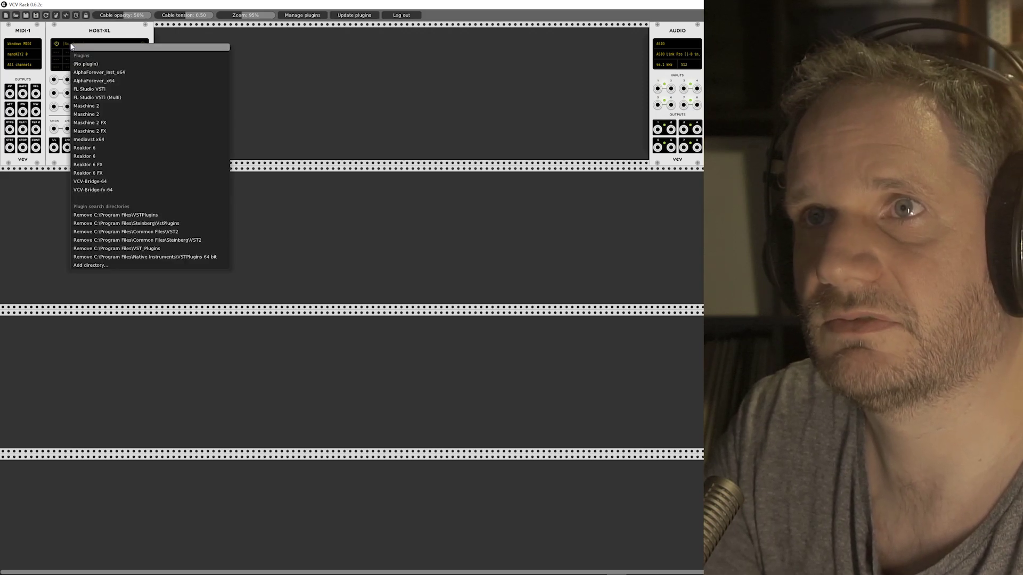
{"action": "left_click", "coordinate": [98, 73]}
{"action": "left_click_drag", "start_coordinate": [131, 70], "coordinate": [67, 181]}
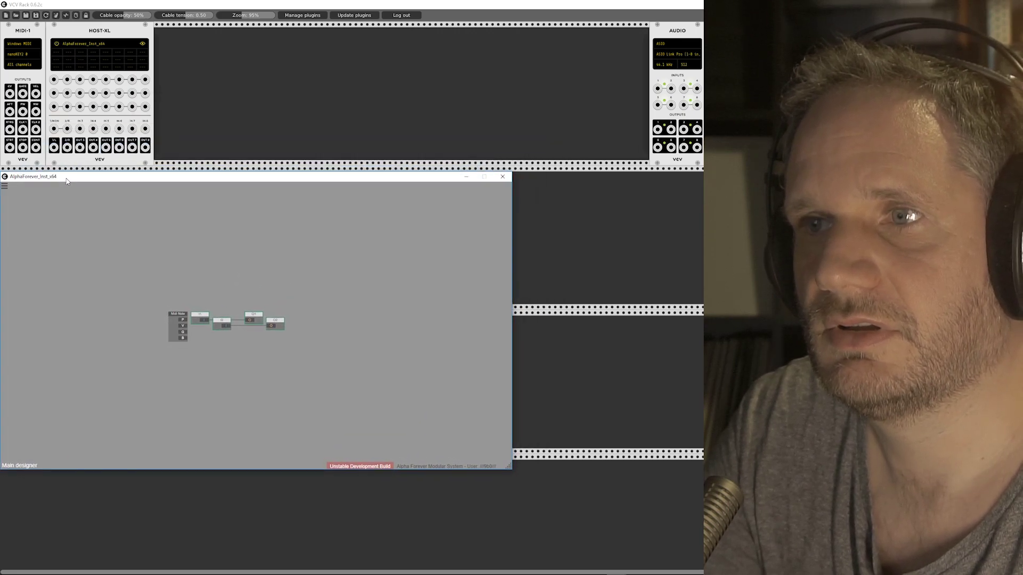
{"action": "left_click_drag", "start_coordinate": [507, 471], "coordinate": [647, 540]}
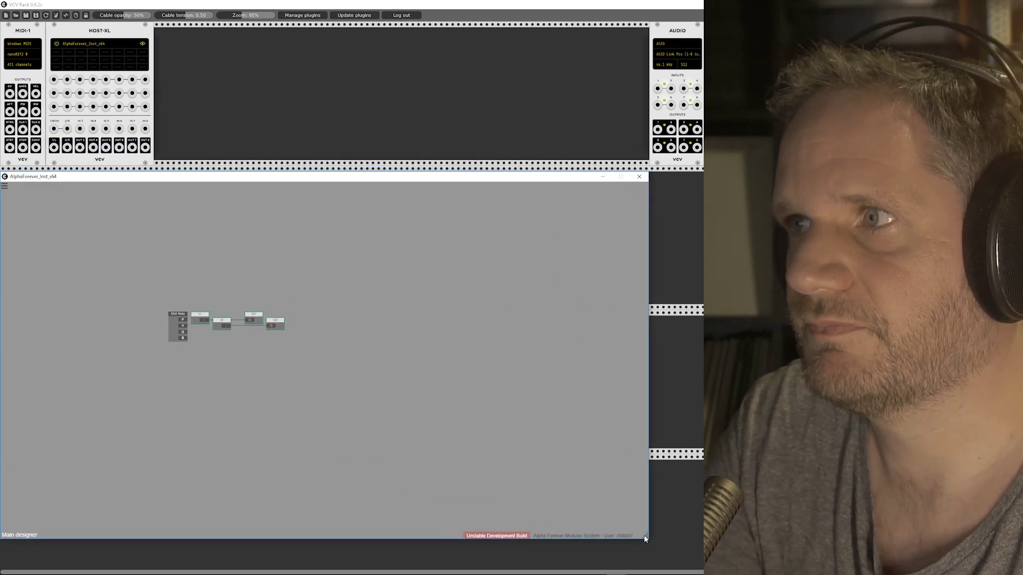
Move Midi Note away from the default modules and delete I1, I2 and O2, keeping only Midi Note and O1.
{"action": "scroll", "coordinate": [226, 342], "scroll_direction": "up", "scroll_amount": 3}
{"action": "left_click_drag", "start_coordinate": [228, 361], "coordinate": [260, 406]}
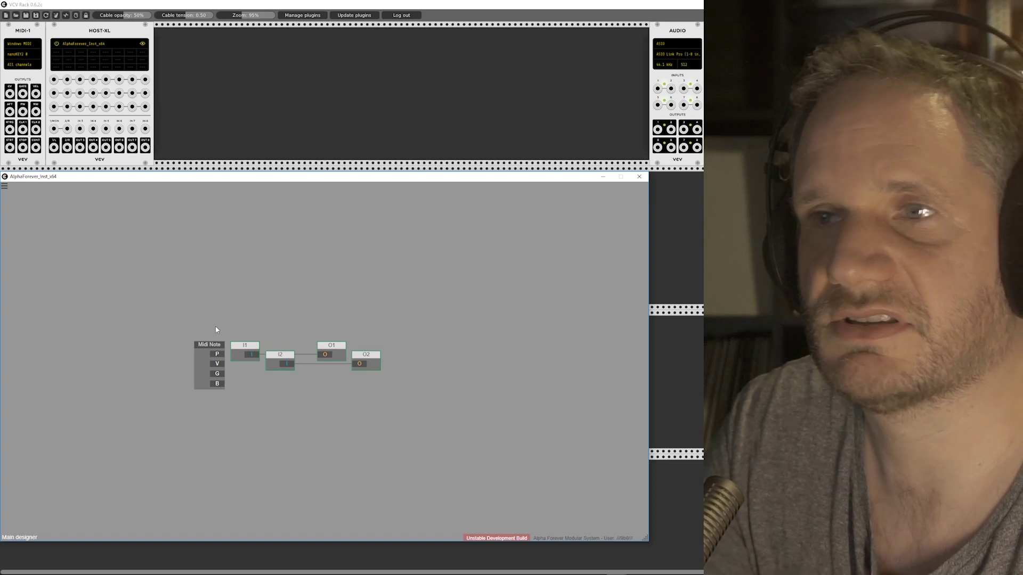
{"action": "left_click_drag", "start_coordinate": [215, 345], "coordinate": [97, 345]}
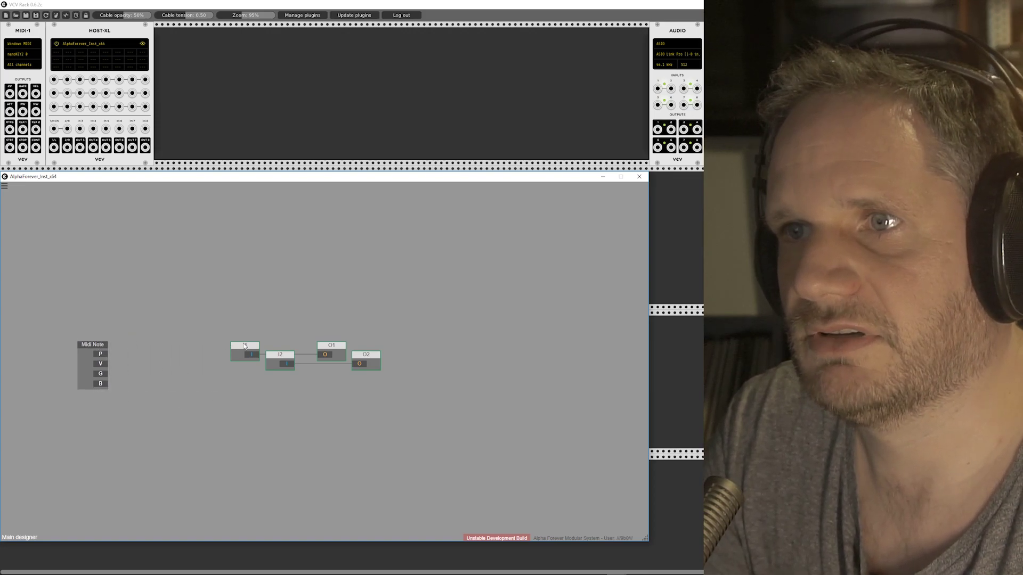
{"action": "left_click_drag", "start_coordinate": [238, 331], "coordinate": [363, 362]}
{"action": "key", "text": "Delete"}
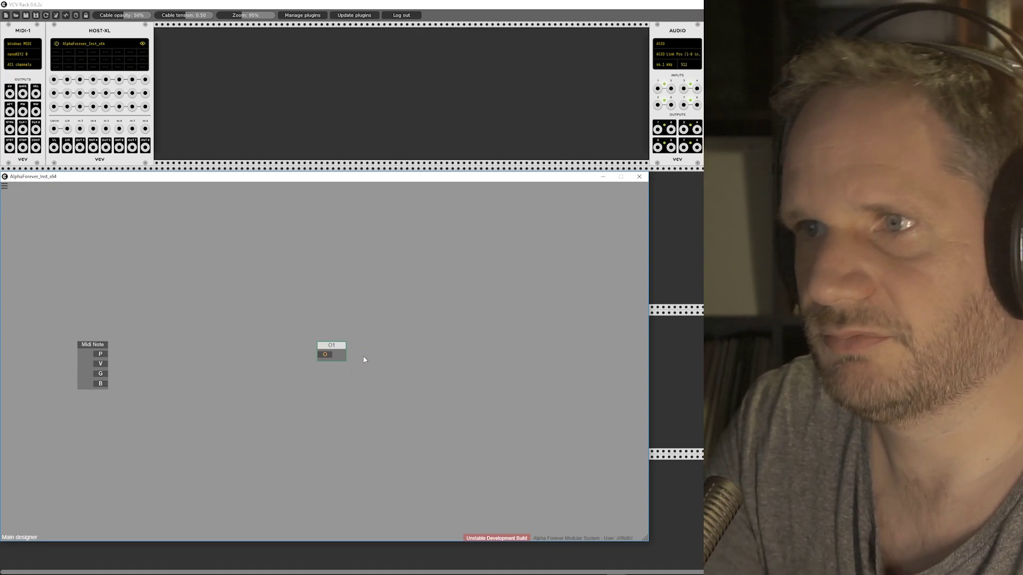
{"action": "left_click", "coordinate": [91, 349]}
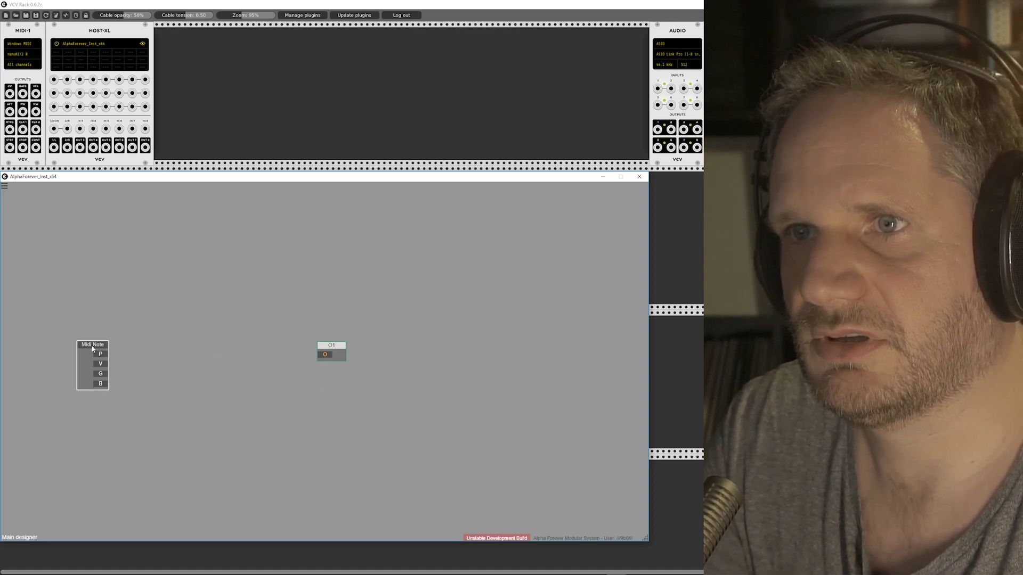
{"action": "left_click", "coordinate": [153, 334]}
Patch MIDI-1's CV and gate outputs into Host-XL's first two inputs and map those inputs to CV and Gate.
{"action": "left_click_drag", "start_coordinate": [9, 94], "coordinate": [67, 80]}
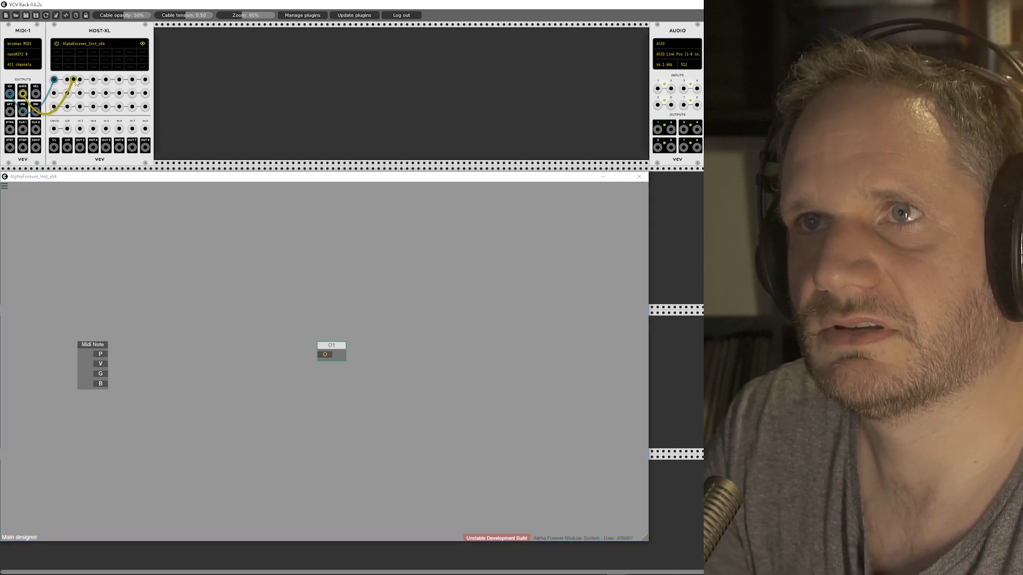
{"action": "left_click", "coordinate": [57, 50]}
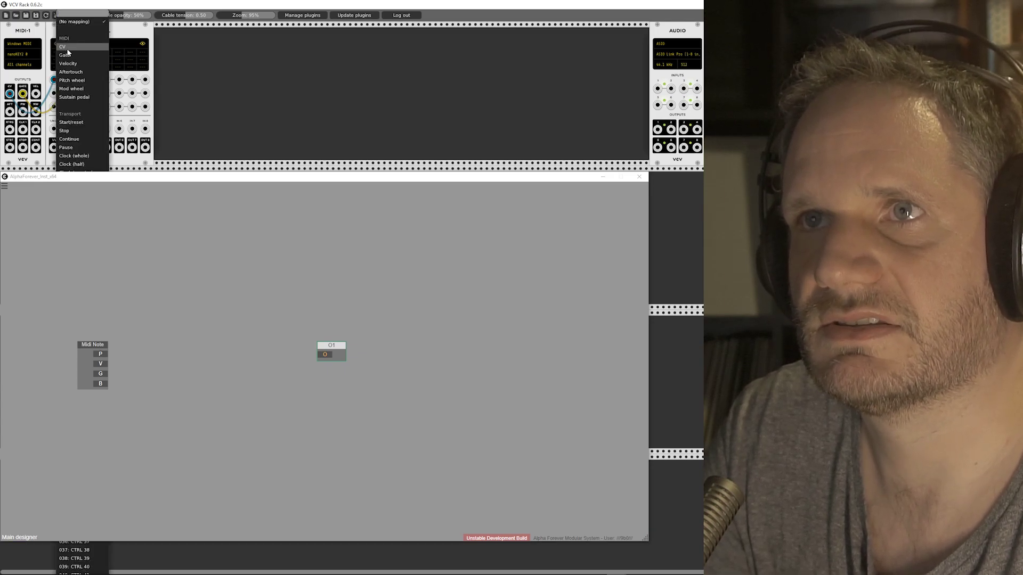
{"action": "left_click", "coordinate": [62, 47]}
{"action": "left_click", "coordinate": [66, 50]}
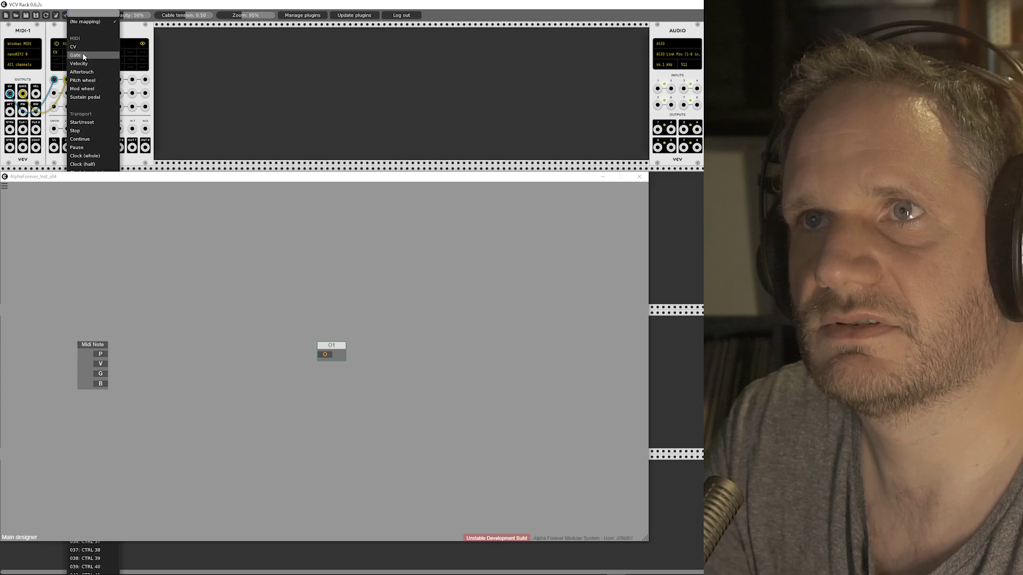
{"action": "left_click", "coordinate": [84, 55]}
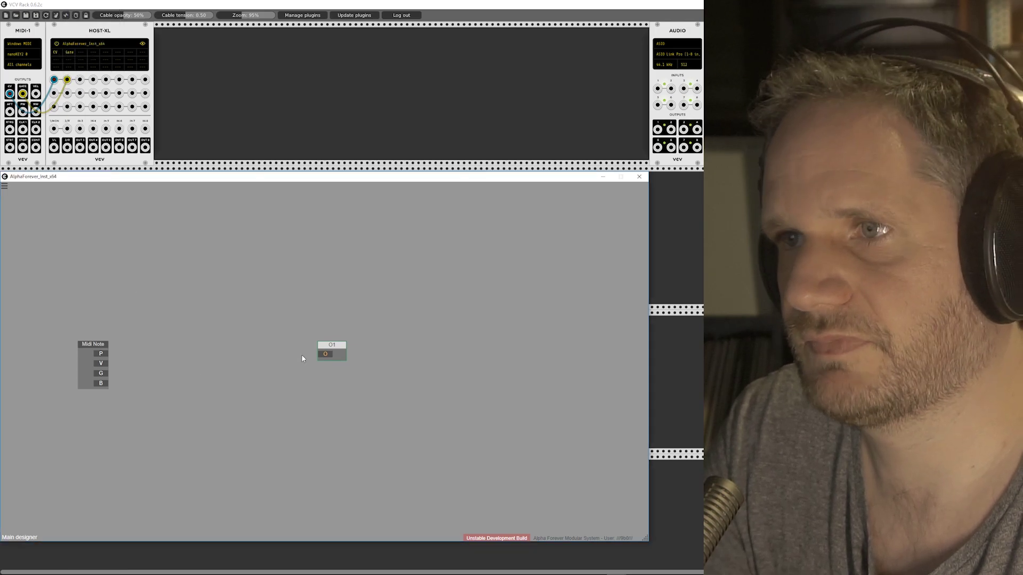
Add an OSC Multi module between Midi Note and O1 and connect Midi Note's P output to its P input.
{"action": "left_click_drag", "start_coordinate": [331, 350], "coordinate": [428, 351]}
{"action": "double_click", "coordinate": [252, 345]}
{"action": "type", "text": "osc"}
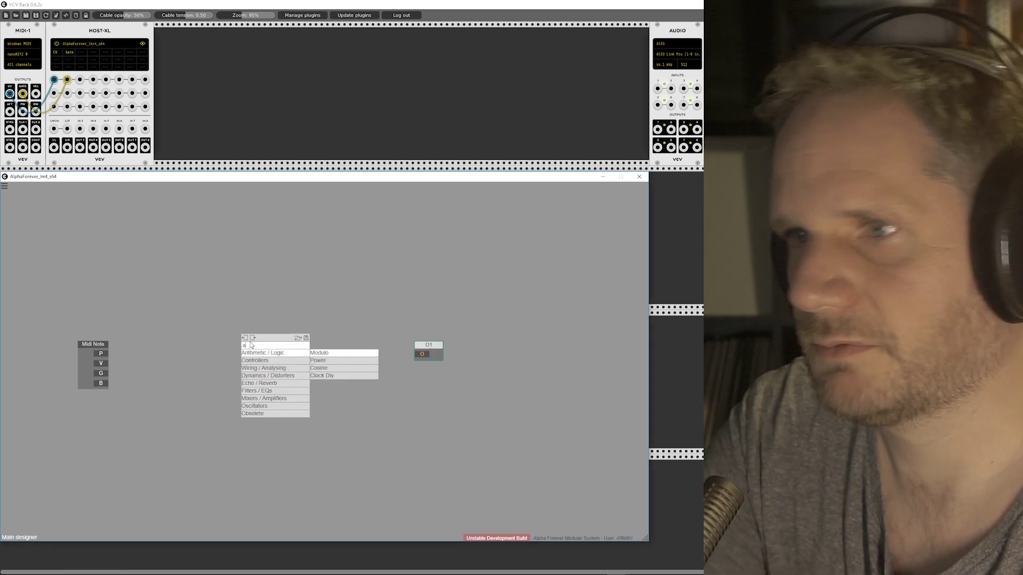
{"action": "left_click", "coordinate": [314, 406]}
{"action": "left_click_drag", "start_coordinate": [100, 354], "coordinate": [248, 354]}
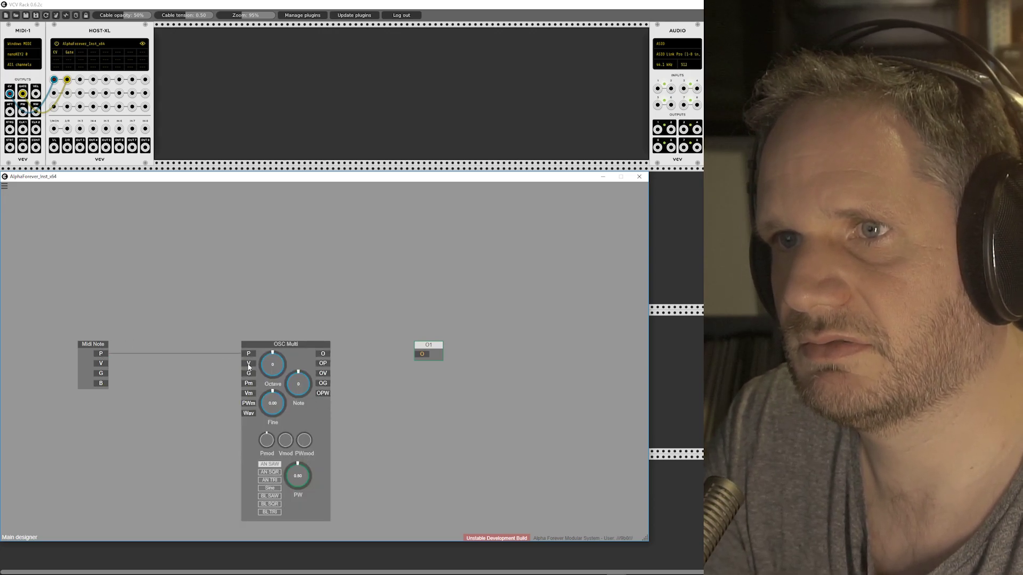
Feed a constant value of 1 into OSC Multi's V input and connect its O output to O1.
{"action": "double_click", "coordinate": [248, 364]}
{"action": "left_click_drag", "start_coordinate": [323, 355], "coordinate": [506, 345]}
{"action": "scroll", "coordinate": [393, 388], "scroll_direction": "up", "scroll_amount": 3}
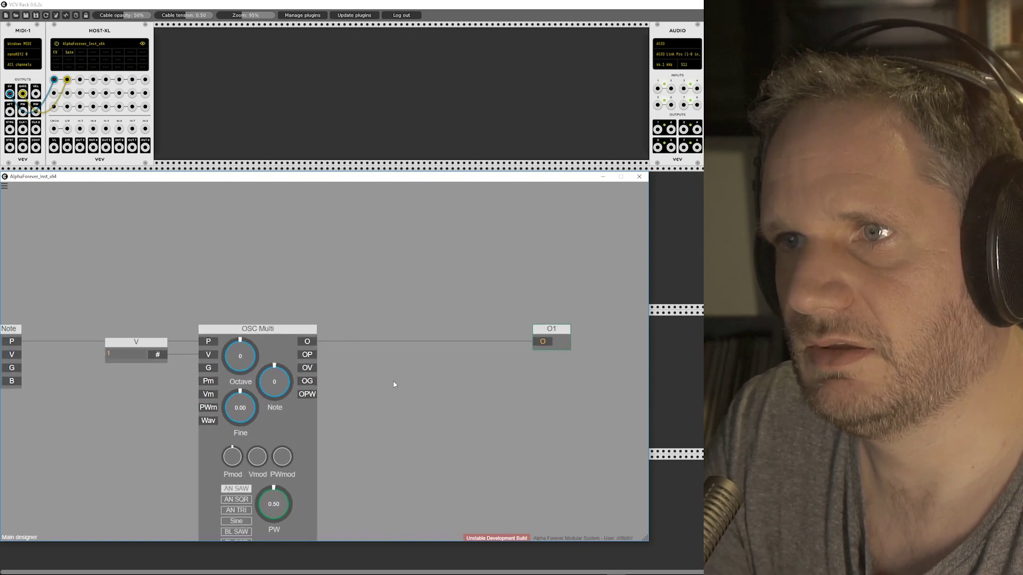
Compact the patch by moving Midi Note and O1 closer to the oscillator.
{"action": "left_click_drag", "start_coordinate": [384, 388], "coordinate": [584, 325]}
{"action": "scroll", "coordinate": [332, 245], "scroll_direction": "down", "scroll_amount": 5}
{"action": "left_click_drag", "start_coordinate": [246, 261], "coordinate": [289, 261]}
{"action": "left_click_drag", "start_coordinate": [579, 257], "coordinate": [285, 234]}
{"action": "scroll", "coordinate": [253, 256], "scroll_direction": "up", "scroll_amount": 2}
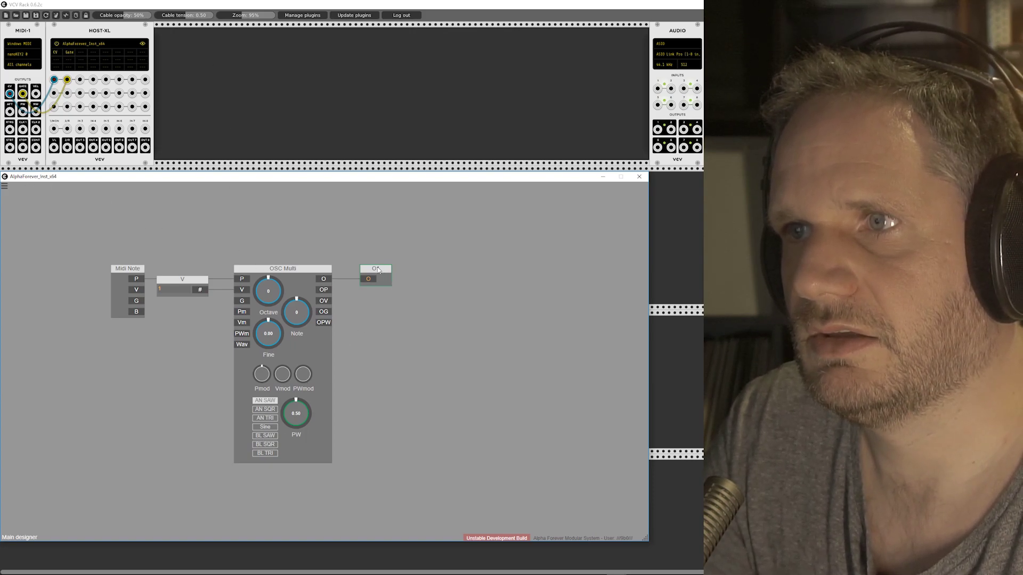
Make room after Midi Note and add a Unison module below the pitch cable.
{"action": "left_click_drag", "start_coordinate": [146, 268], "coordinate": [52, 268]}
{"action": "double_click", "coordinate": [91, 317]}
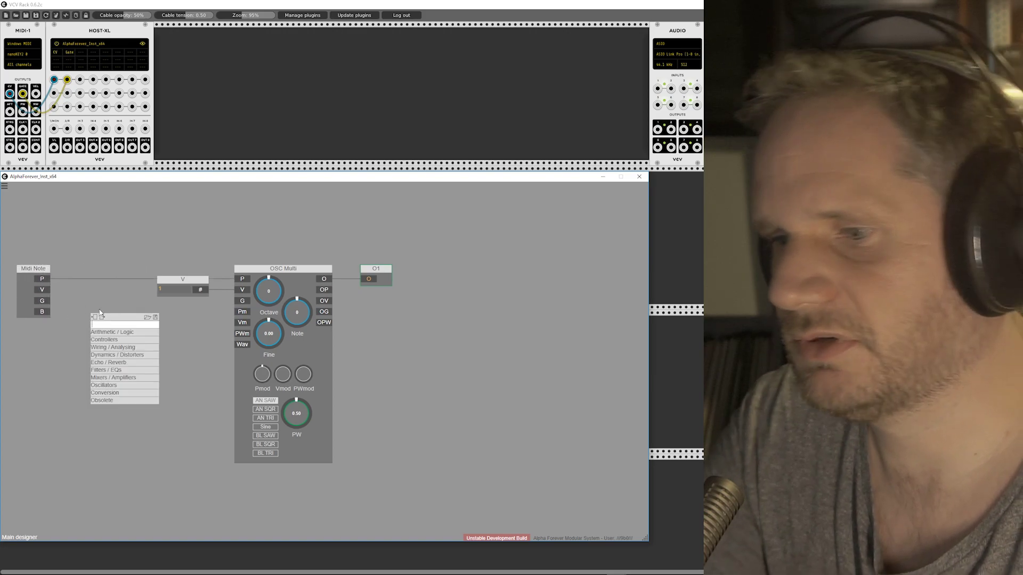
{"action": "type", "text": "unison"}
{"action": "key", "text": "Return"}
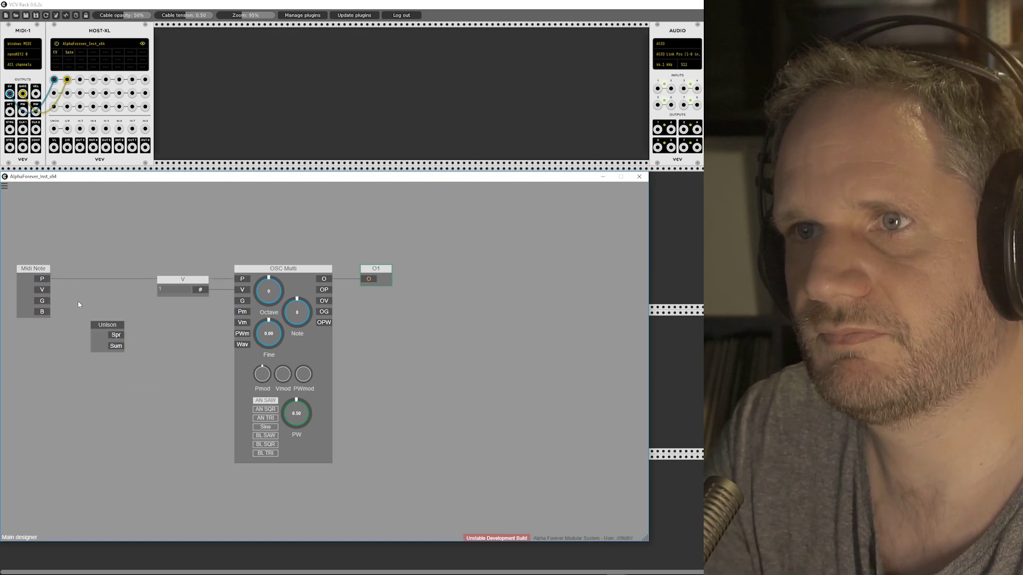
{"action": "left_click_drag", "start_coordinate": [104, 326], "coordinate": [219, 289]}
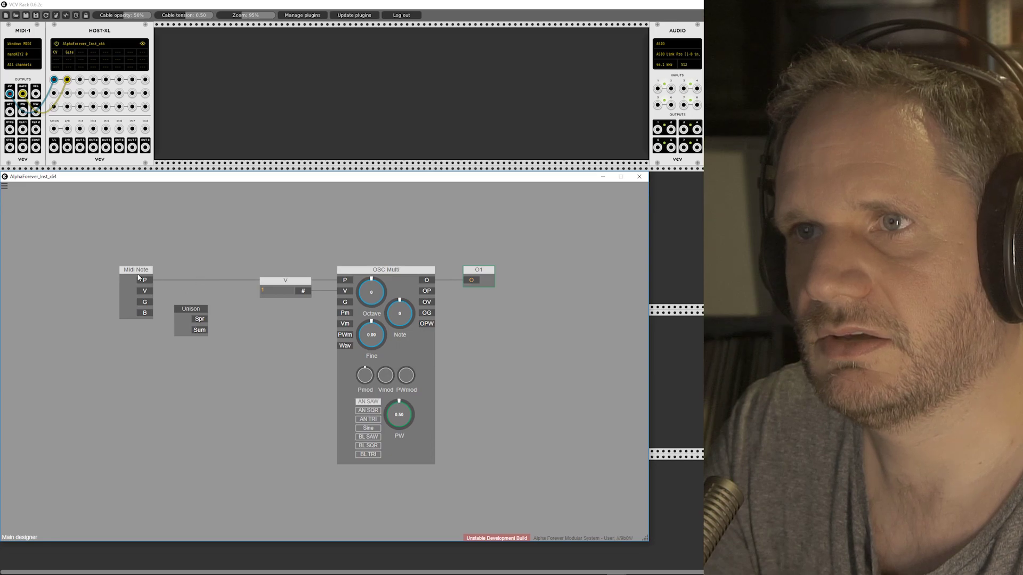
Insert an Add module into the pitch cable before the oscillator and connect Unison's Spr output to its B input.
{"action": "left_click_drag", "start_coordinate": [147, 270], "coordinate": [87, 271]}
{"action": "left_click_drag", "start_coordinate": [179, 309], "coordinate": [126, 309]}
{"action": "double_click", "coordinate": [87, 275]}
{"action": "type", "text": "add"}
{"action": "key", "text": "Return"}
{"action": "left_click_drag", "start_coordinate": [149, 276], "coordinate": [222, 291]}
{"action": "left_click_drag", "start_coordinate": [147, 309], "coordinate": [130, 280]}
Insert a Mul module into the cable between Unison's Spr output and the Add module.
{"action": "left_click_drag", "start_coordinate": [45, 251], "coordinate": [105, 282]}
{"action": "double_click", "coordinate": [105, 285]}
{"action": "type", "text": "mu"}
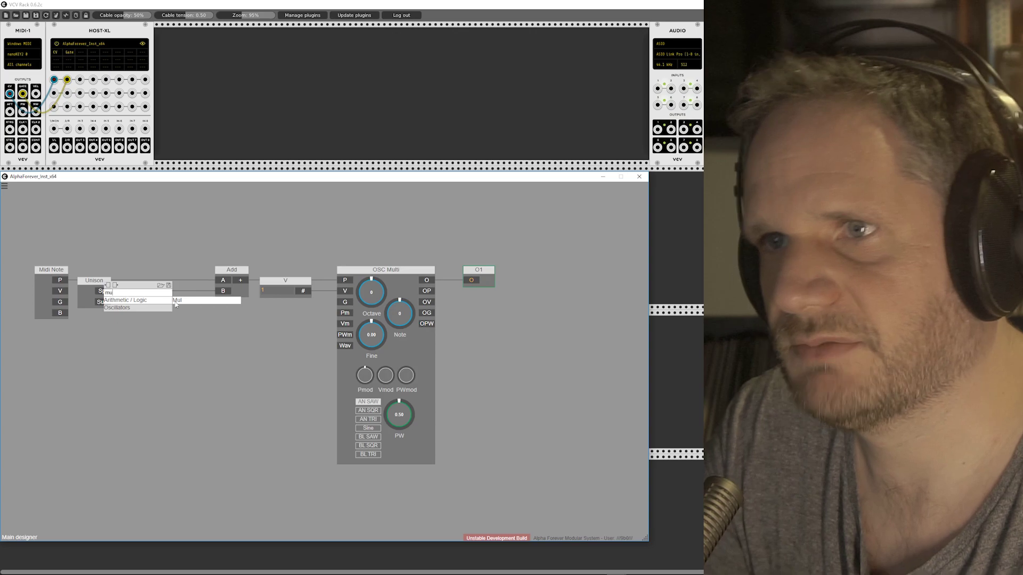
{"action": "left_click", "coordinate": [173, 301]}
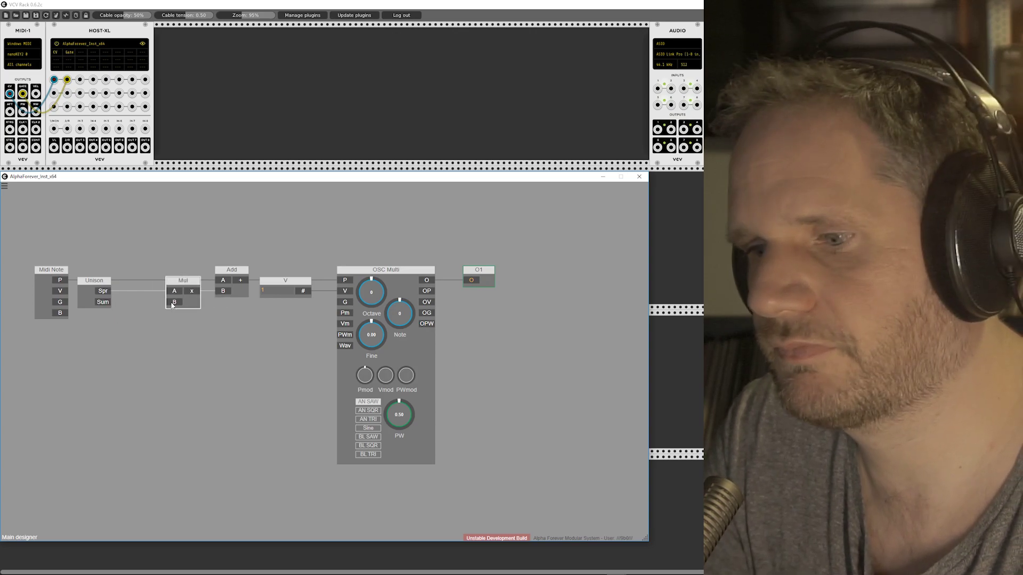
Create a control knob for Mul's B input, fit it between Unison and Mul, and set its curve value to 4.
{"action": "left_click", "coordinate": [173, 302]}
{"action": "left_click_drag", "start_coordinate": [24, 254], "coordinate": [77, 284]}
{"action": "left_click", "coordinate": [111, 359]}
{"action": "type", "text": "4"}
{"action": "key", "text": "Return"}
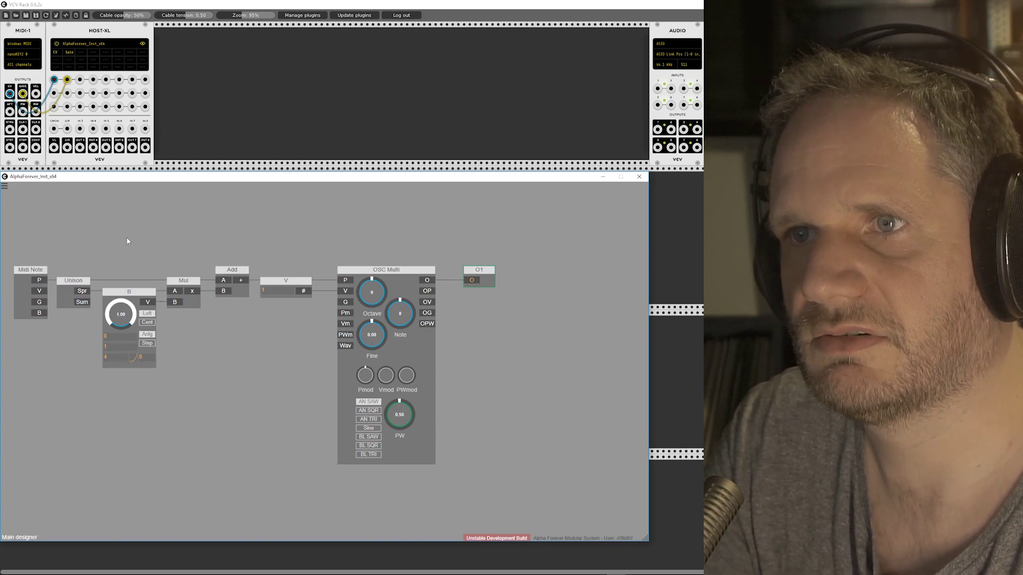
Move O1 further from the oscillator and insert a Div module into the cable between them.
{"action": "scroll", "coordinate": [219, 342], "scroll_direction": "down", "scroll_amount": 2}
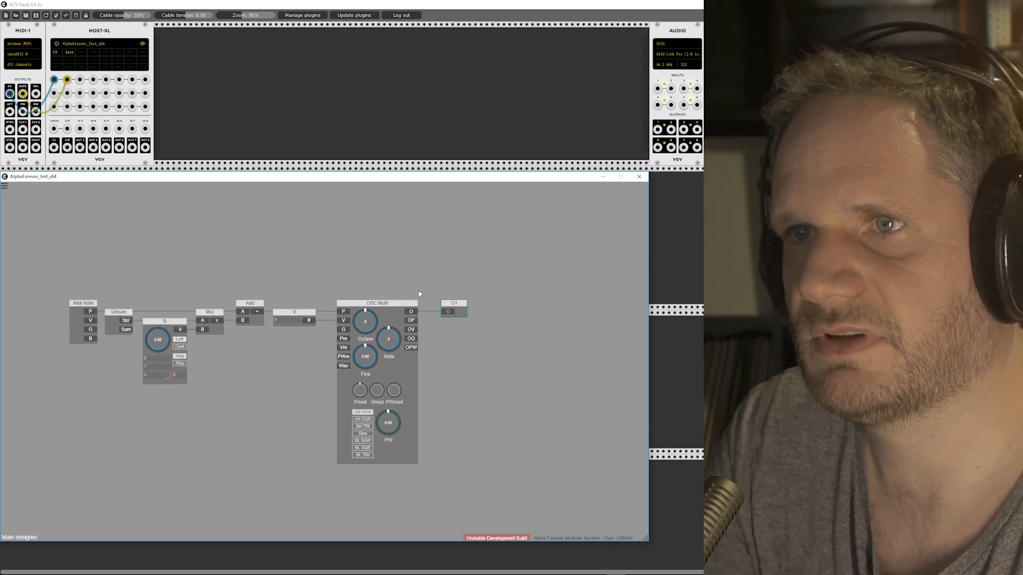
{"action": "left_click_drag", "start_coordinate": [455, 303], "coordinate": [536, 303]}
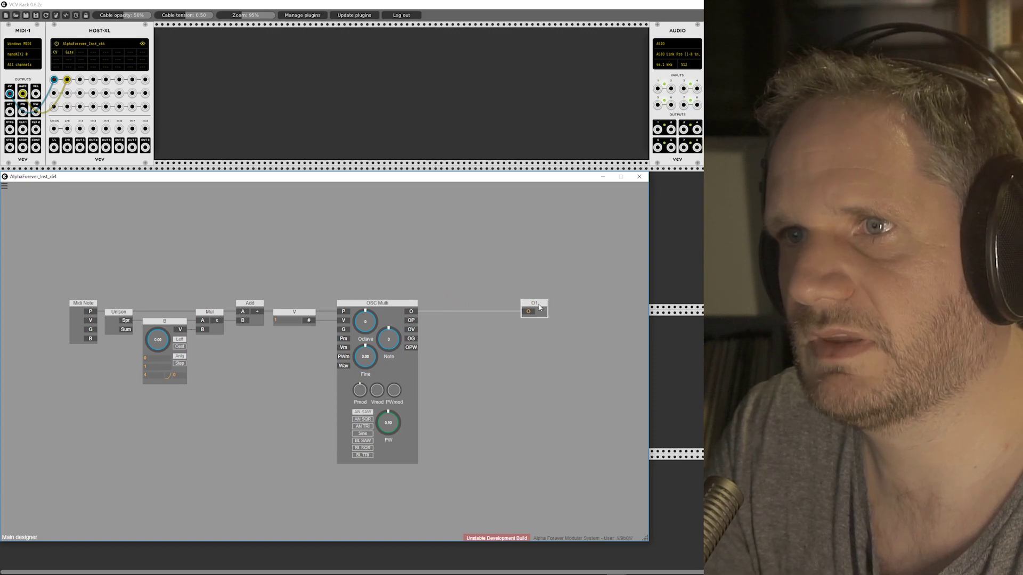
{"action": "left_click", "coordinate": [411, 312]}
{"action": "type", "text": "div"}
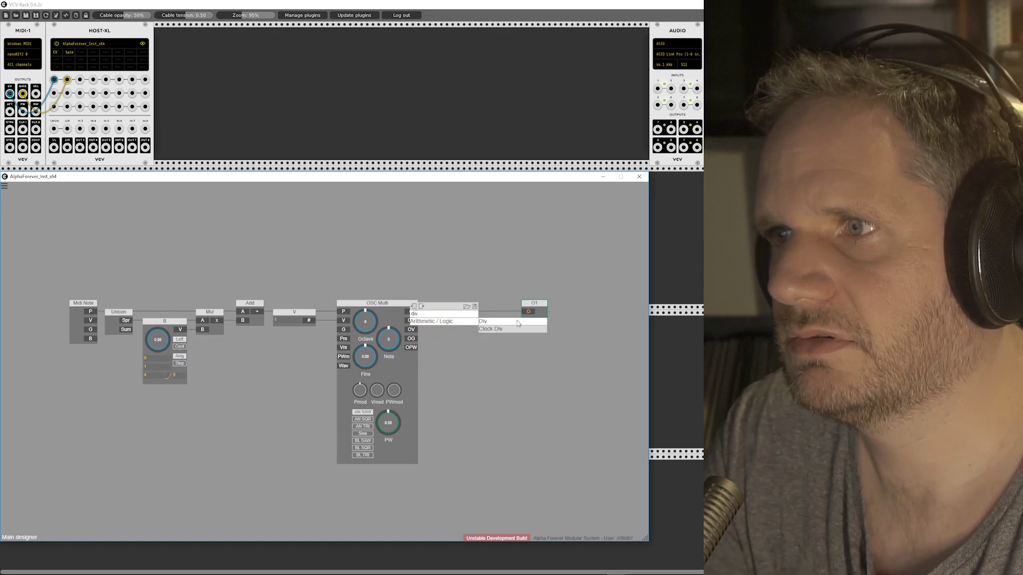
{"action": "left_click", "coordinate": [517, 322]}
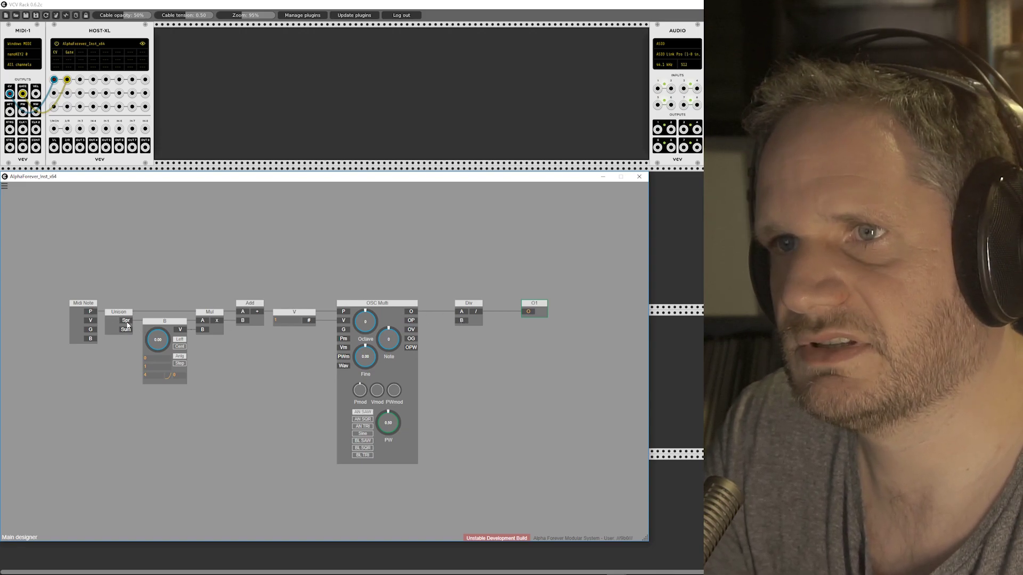
Connect Unison's Sum output to Div's B input and move Div and O1 closer to the oscillator.
{"action": "left_click_drag", "start_coordinate": [181, 330], "coordinate": [461, 320]}
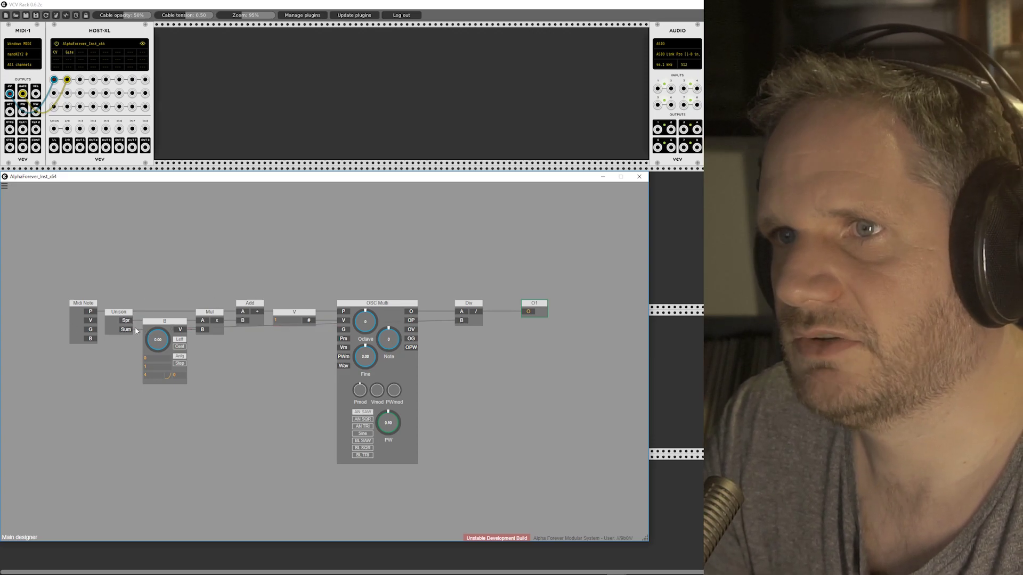
{"action": "left_click_drag", "start_coordinate": [471, 309], "coordinate": [449, 317]}
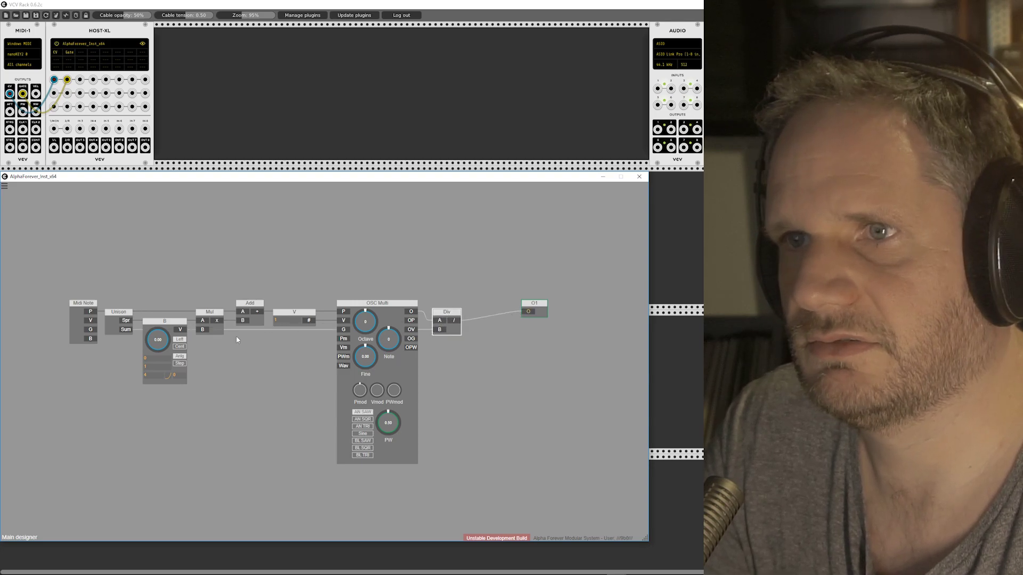
{"action": "left_click_drag", "start_coordinate": [538, 308], "coordinate": [485, 317]}
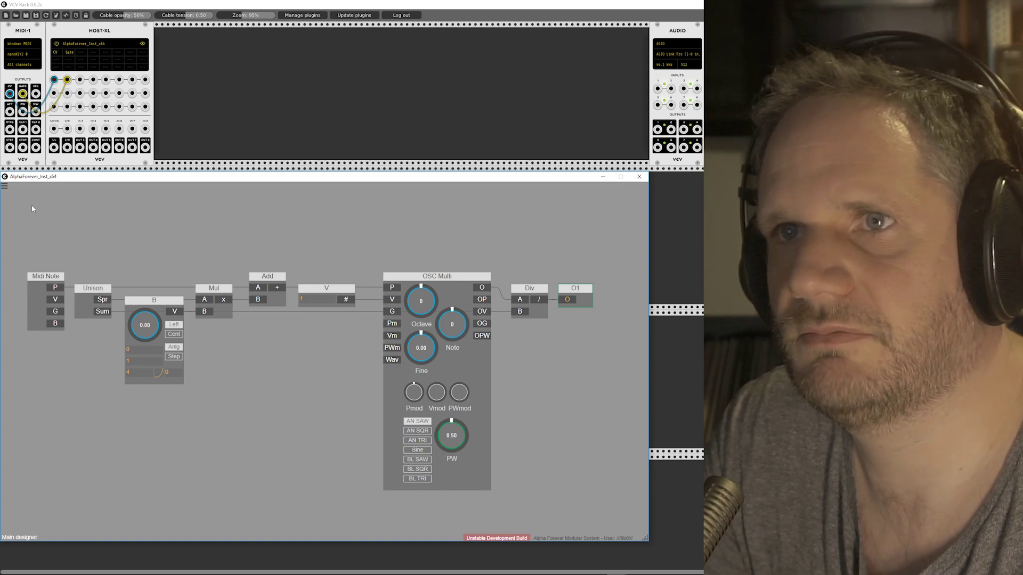
Set the plugin's polyphony mode to Polyphonic instrument with a maximum of 2 voices.
{"action": "left_click", "coordinate": [4, 187]}
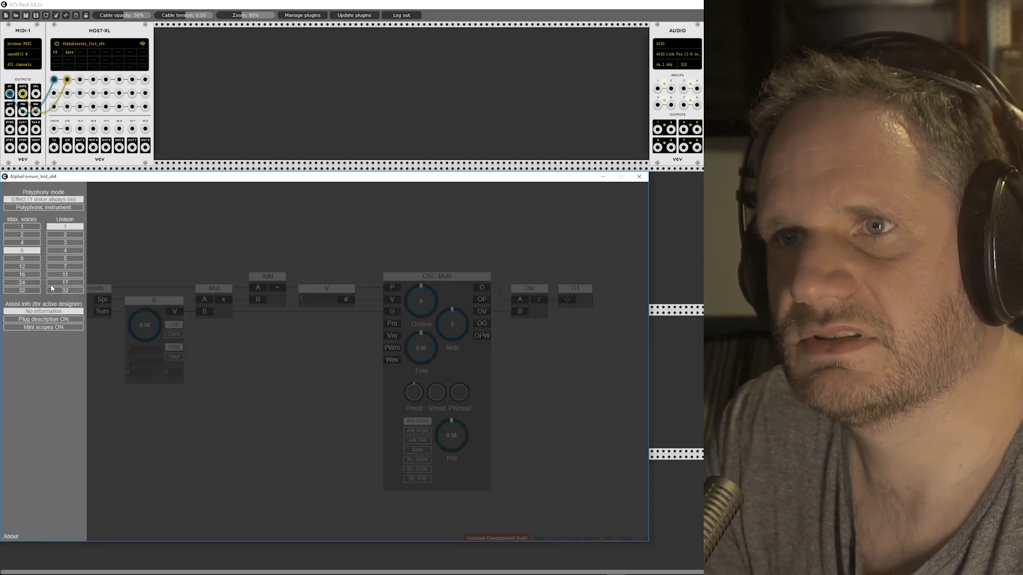
{"action": "left_click", "coordinate": [22, 235]}
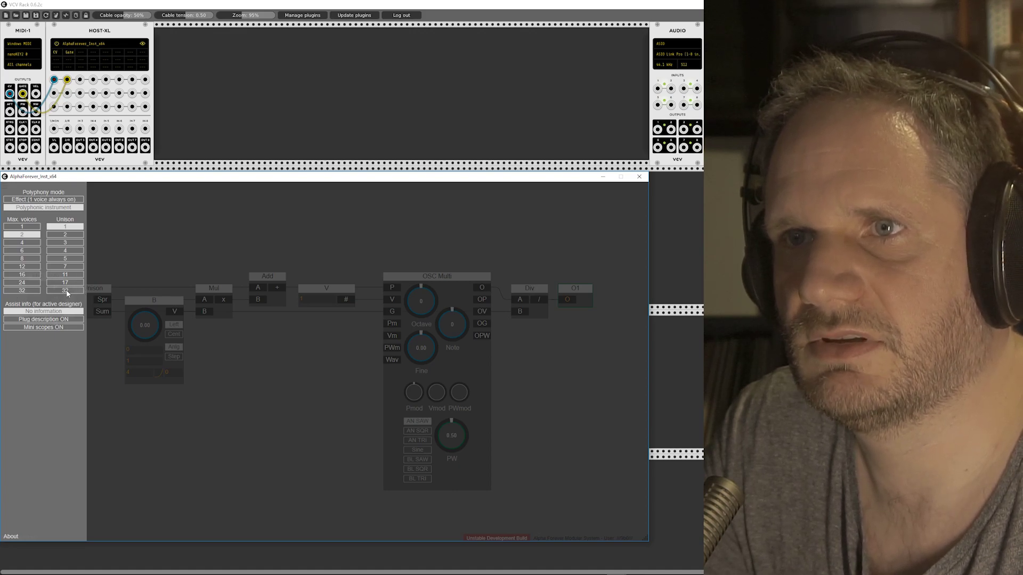
{"action": "left_click", "coordinate": [19, 291]}
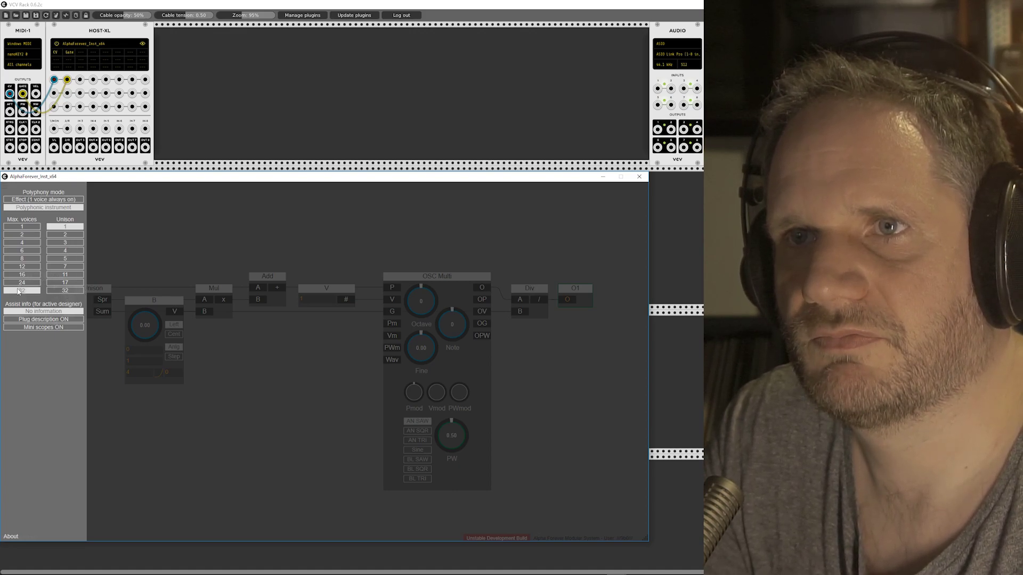
{"action": "left_click", "coordinate": [30, 235]}
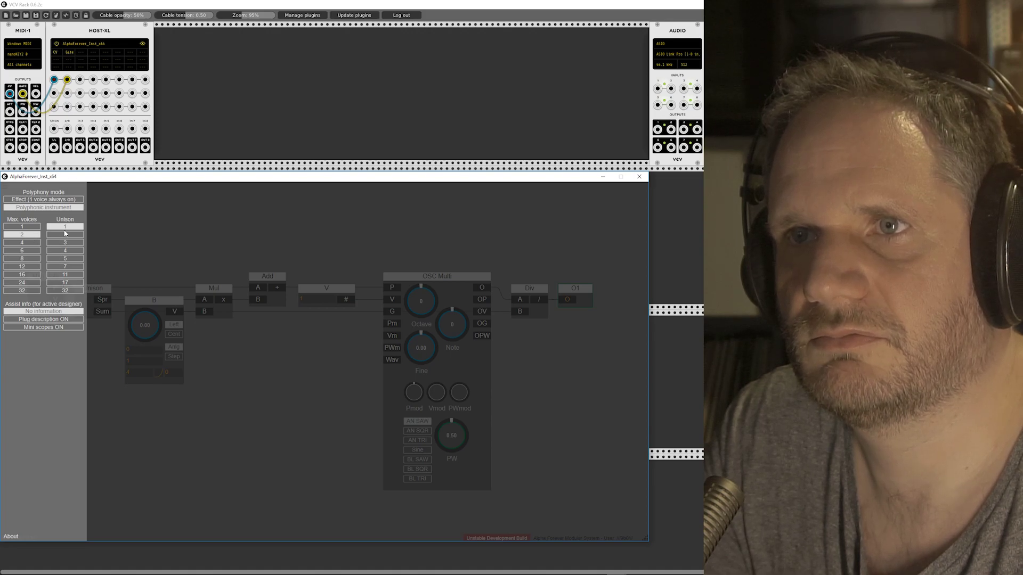
Set the plugin's unison count to 32 for the polyphonic instrument.
{"action": "left_click", "coordinate": [59, 291]}
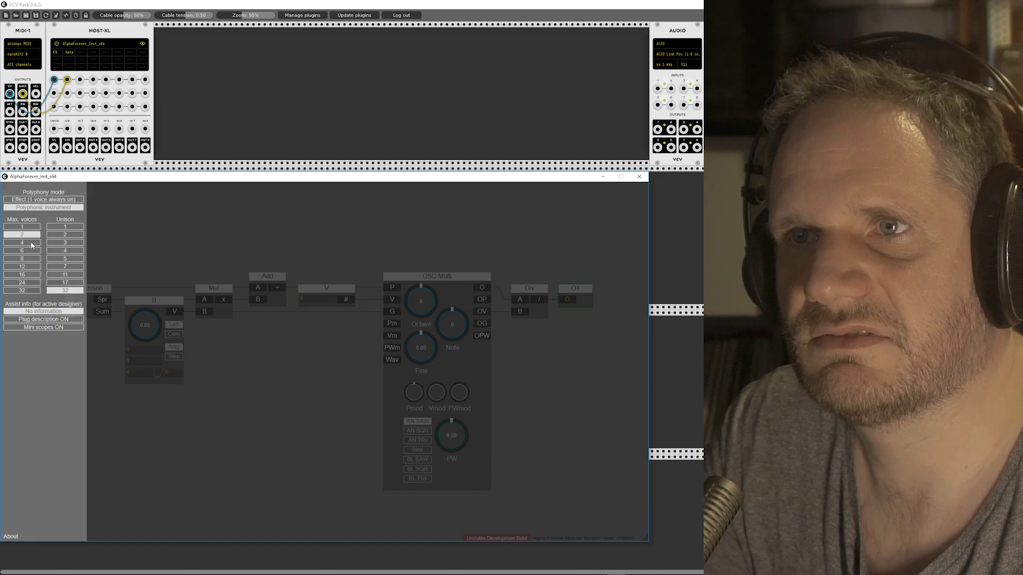
{"action": "left_click", "coordinate": [184, 254]}
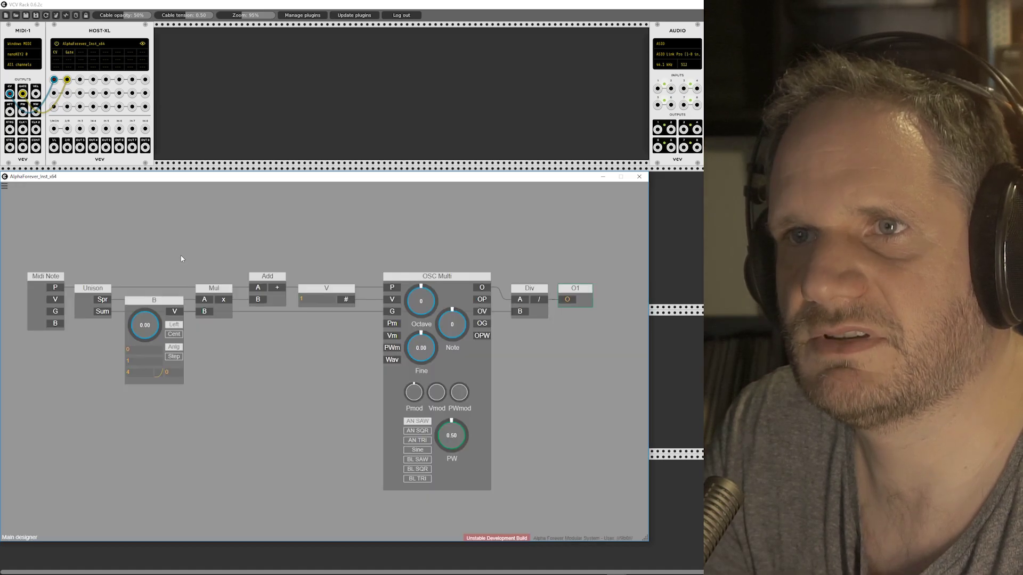
{"action": "left_click", "coordinate": [6, 187]}
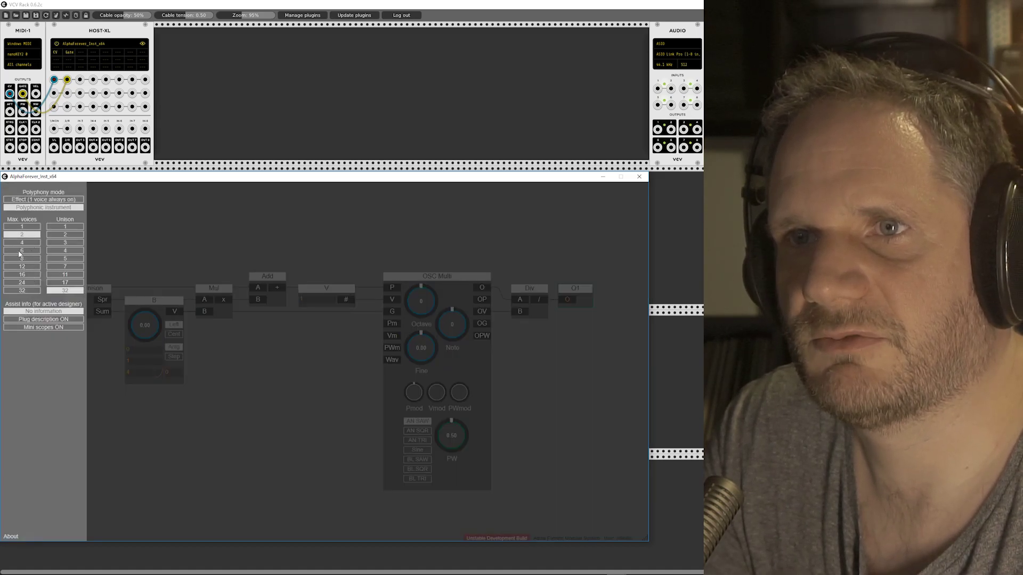
{"action": "left_click", "coordinate": [145, 240]}
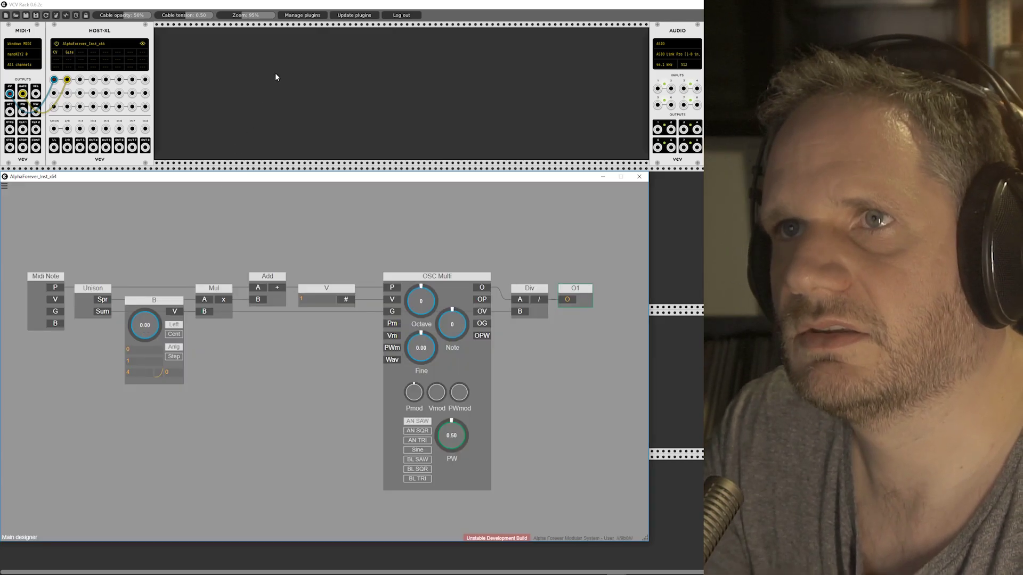
Add a Fundamental VCA-1 module to the rack and place it directly beside Host-XL.
{"action": "right_click", "coordinate": [220, 69]}
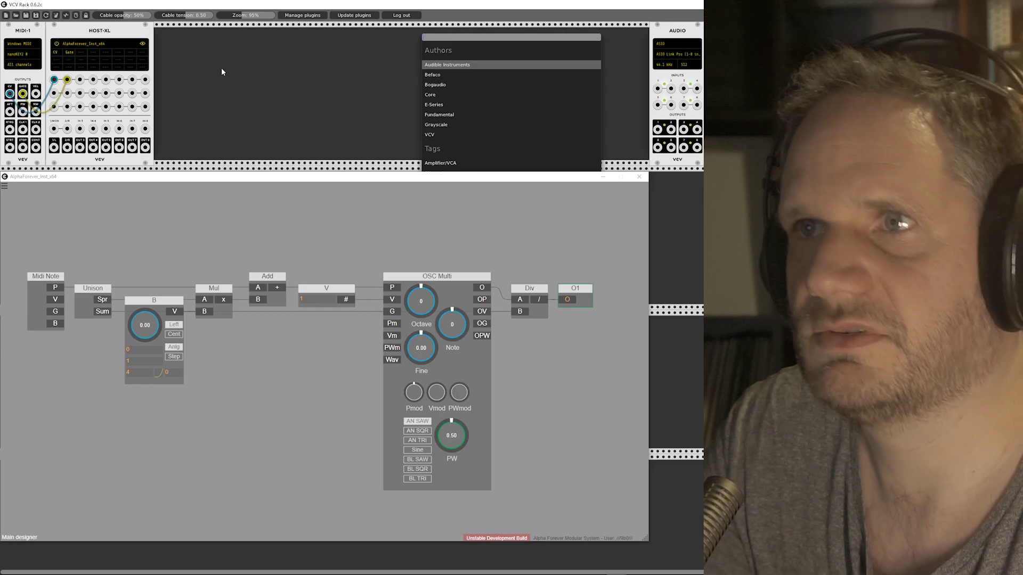
{"action": "type", "text": "vca"}
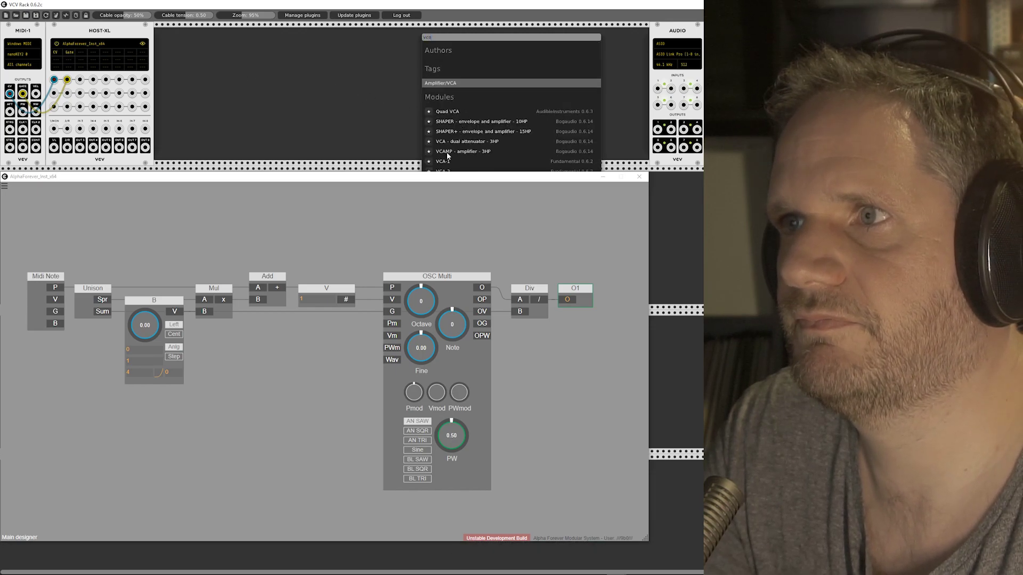
{"action": "left_click", "coordinate": [448, 153]}
{"action": "left_click_drag", "start_coordinate": [222, 33], "coordinate": [166, 31]}
Add a Fundamental VCA-2 module to the rack and place it directly before the Audio module.
{"action": "right_click", "coordinate": [343, 70]}
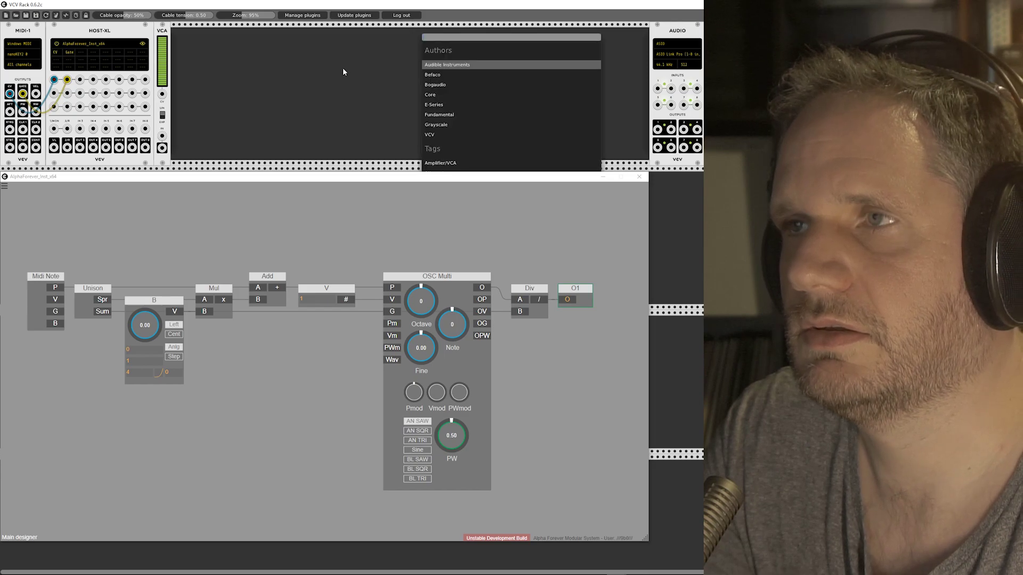
{"action": "type", "text": "vca"}
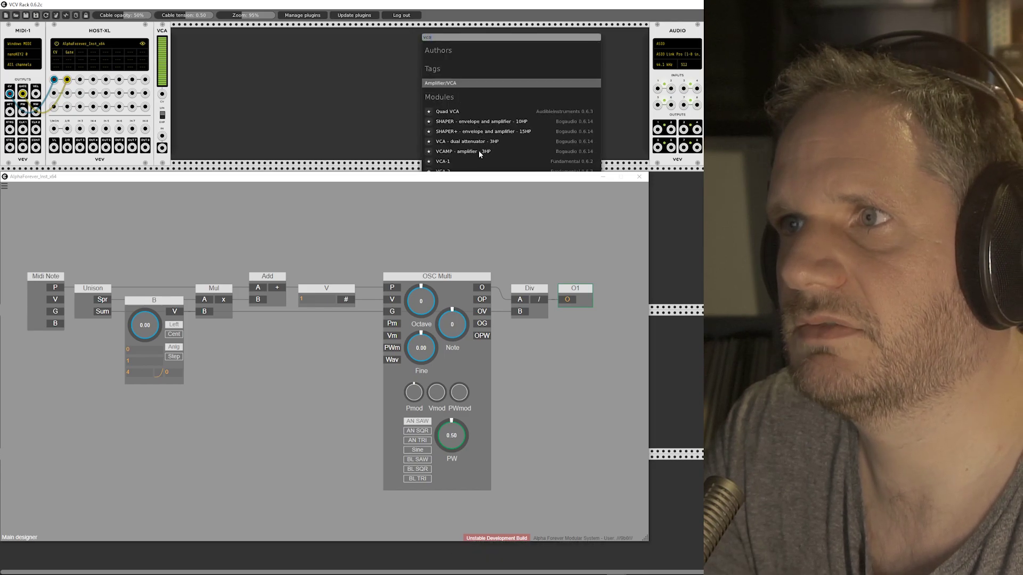
{"action": "left_click", "coordinate": [442, 171]}
{"action": "left_click_drag", "start_coordinate": [351, 47], "coordinate": [646, 47]}
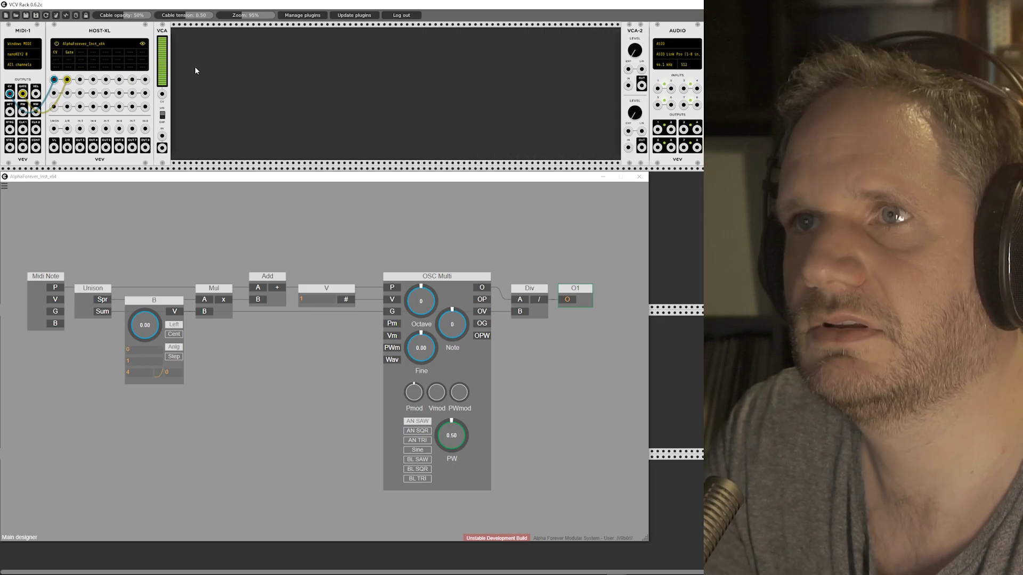
Add a Fundamental ADSR module to the rack and place it directly beside the VCA.
{"action": "key", "text": "Return"}
{"action": "type", "text": "adsr"}
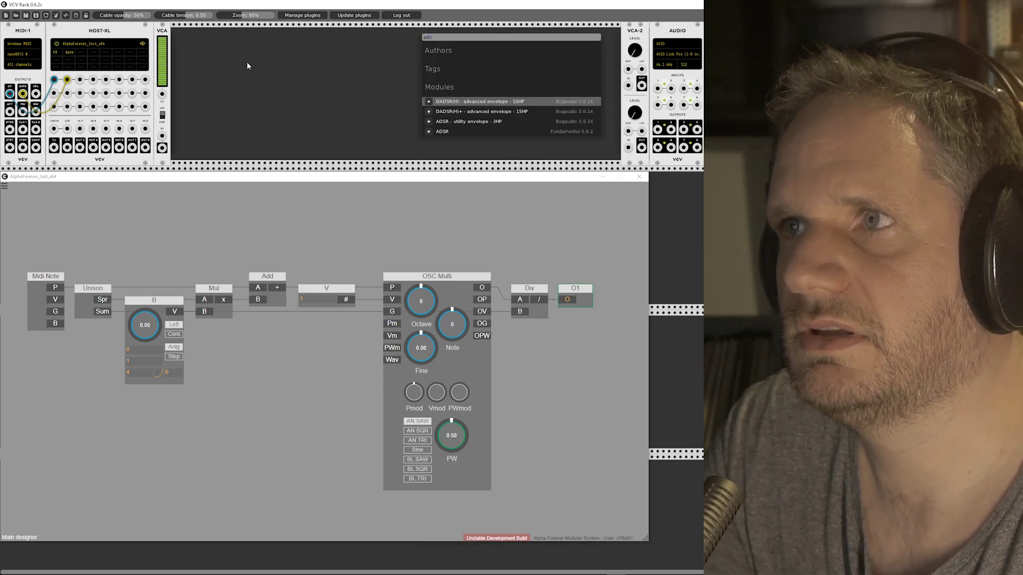
{"action": "left_click", "coordinate": [442, 132]}
{"action": "left_click_drag", "start_coordinate": [244, 33], "coordinate": [196, 33]}
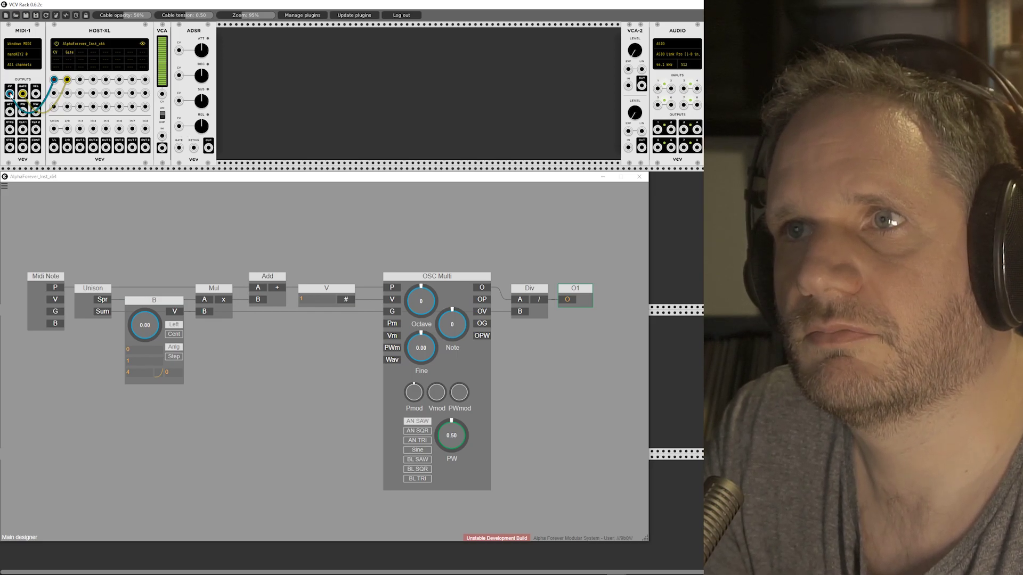
Patch the MIDI gate through the ADSR to the VCA's control input, and Host-XL's output through VCA and VCA-2 to Audio inputs 1 and 2.
{"action": "left_click_drag", "start_coordinate": [22, 94], "coordinate": [162, 94]}
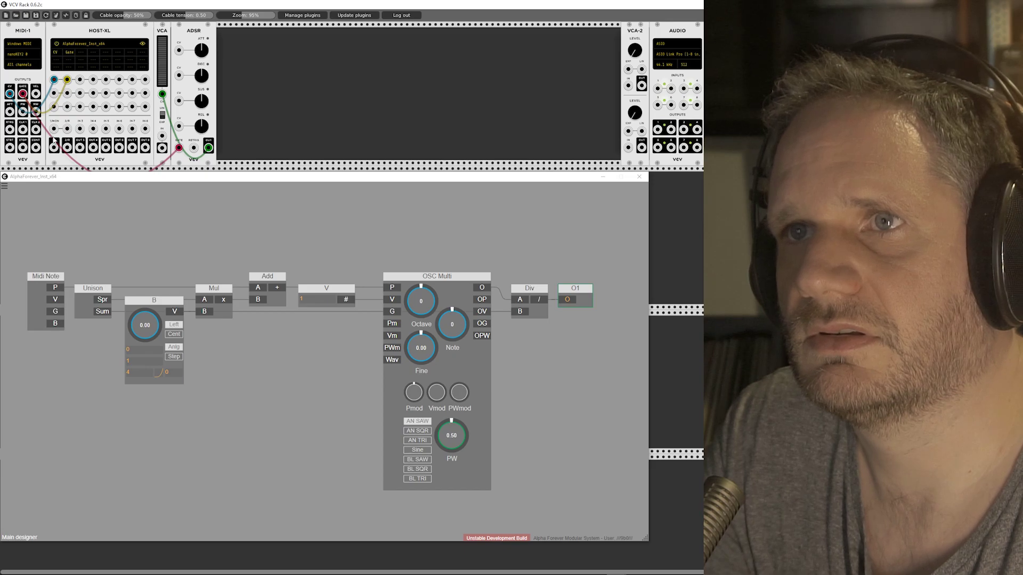
{"action": "left_click_drag", "start_coordinate": [53, 148], "coordinate": [670, 89]}
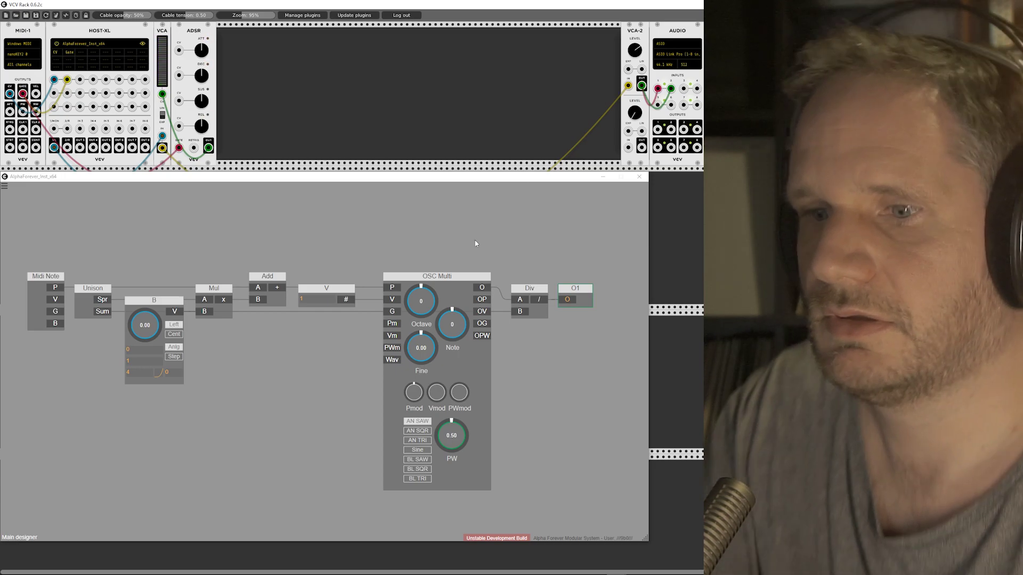
Raise the B knob slightly to spread the unison voices and lower VCA-2's first level.
{"action": "scroll", "coordinate": [435, 237], "scroll_direction": "down", "scroll_amount": 2}
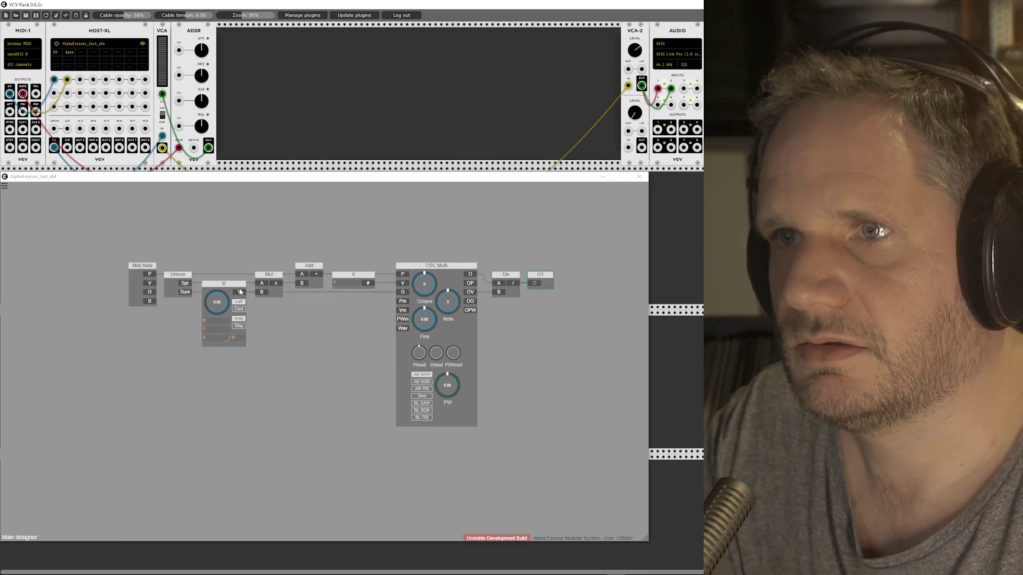
{"action": "left_click_drag", "start_coordinate": [226, 305], "coordinate": [228, 277]}
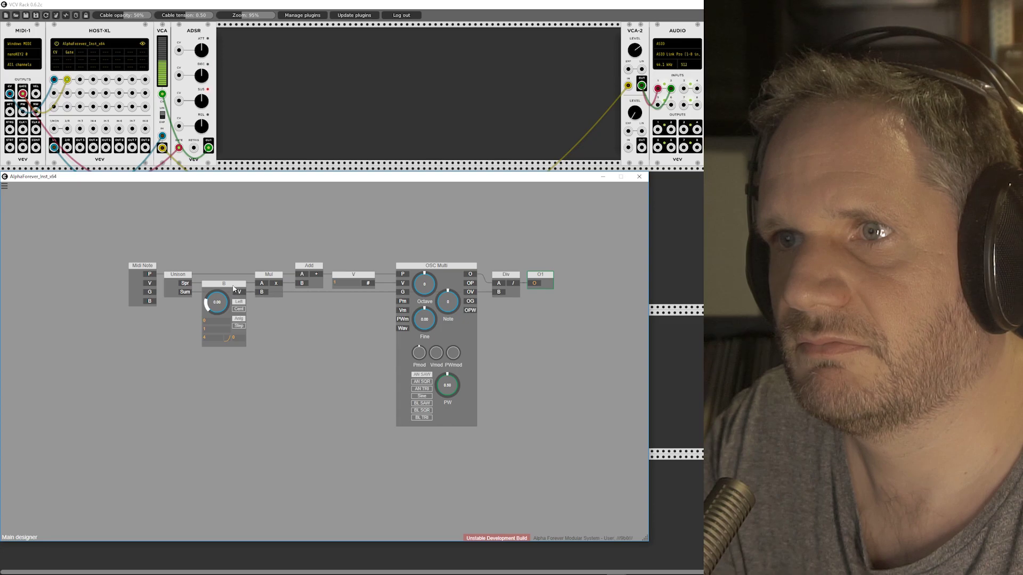
{"action": "left_click_drag", "start_coordinate": [634, 51], "coordinate": [639, 54]}
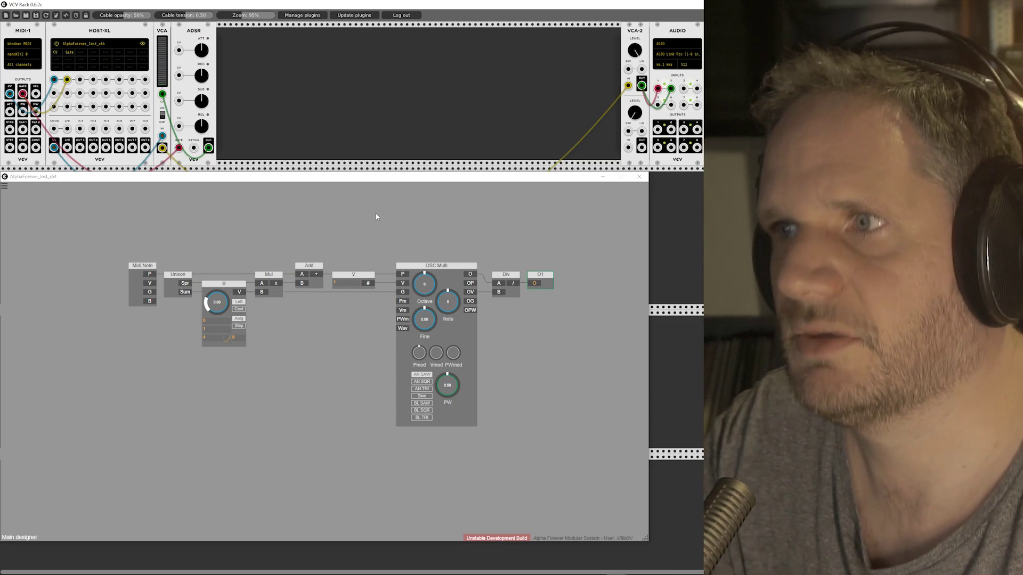
Set the plugin's maximum voices to 16.
{"action": "left_click", "coordinate": [2, 189]}
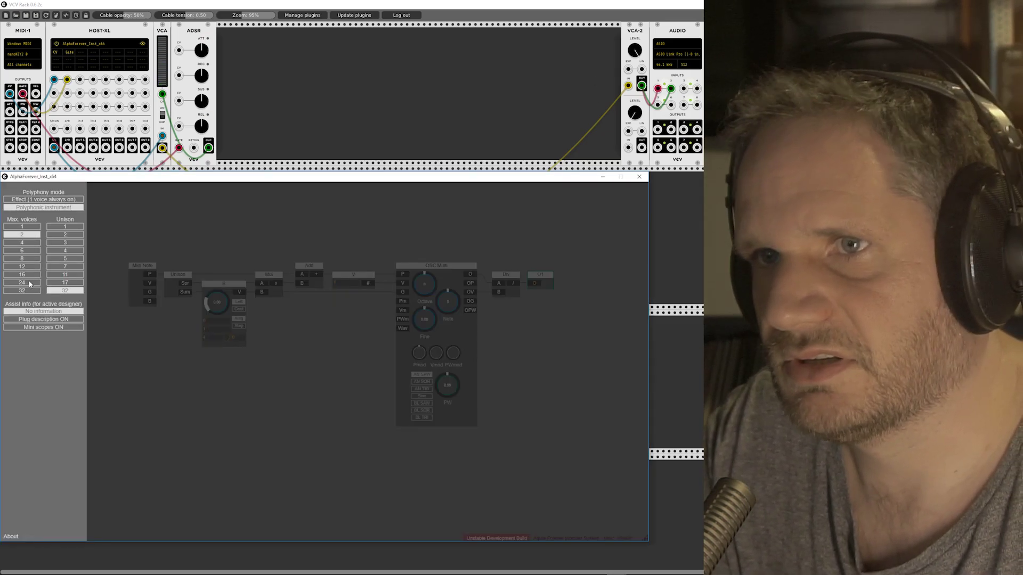
{"action": "left_click", "coordinate": [26, 274]}
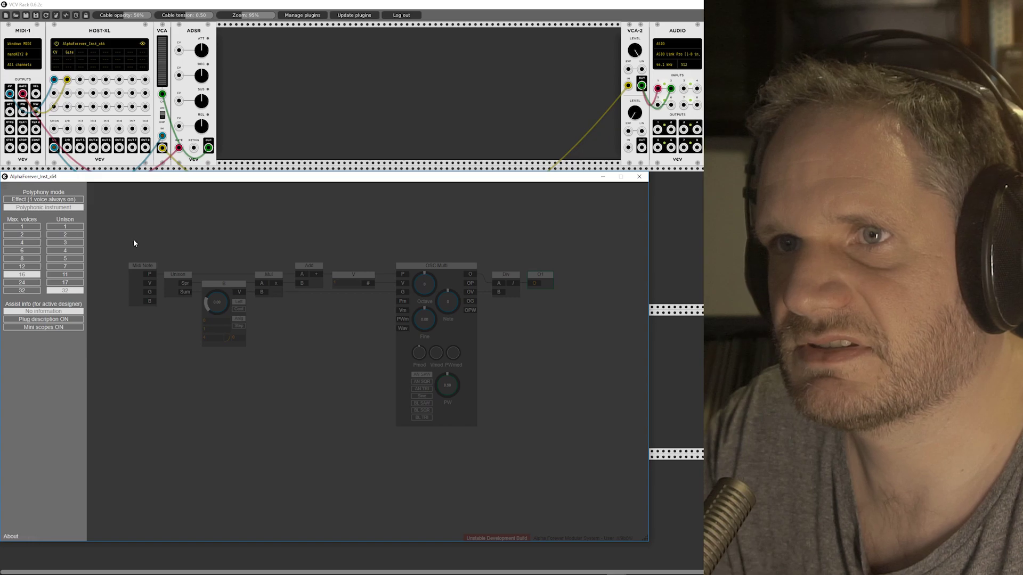
{"action": "left_click", "coordinate": [160, 233]}
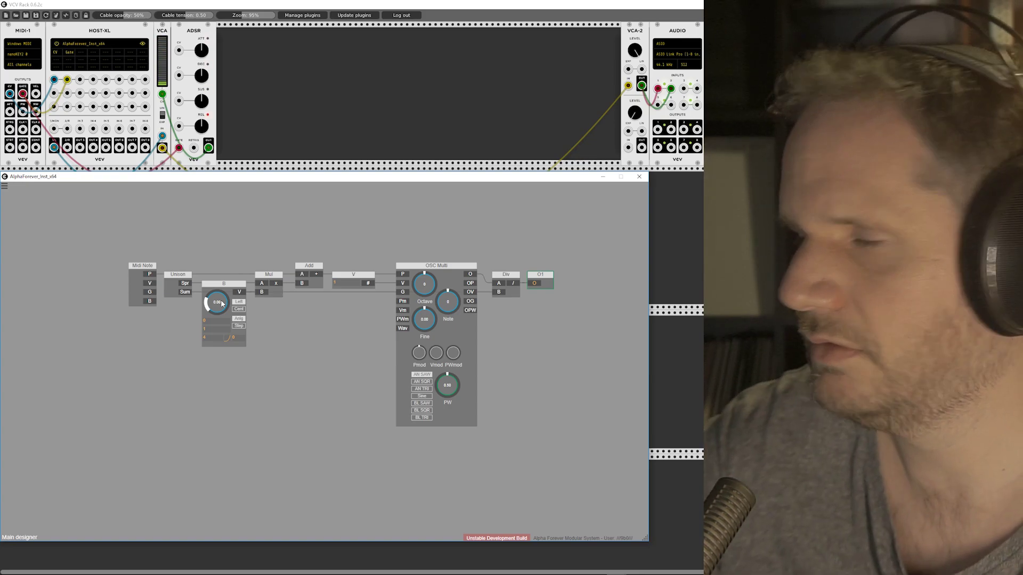
Move Div and O1 away from the oscillator and insert a Mixer 4 Lin module in the cable between OSC Multi and Div.
{"action": "scroll", "coordinate": [309, 214], "scroll_direction": "down", "scroll_amount": 1}
{"action": "mouse_move", "coordinate": [436, 232]}
{"action": "left_mouse_down"}
{"action": "mouse_move", "coordinate": [309, 223]}
{"action": "mouse_move", "coordinate": [431, 297]}
{"action": "left_mouse_up"}
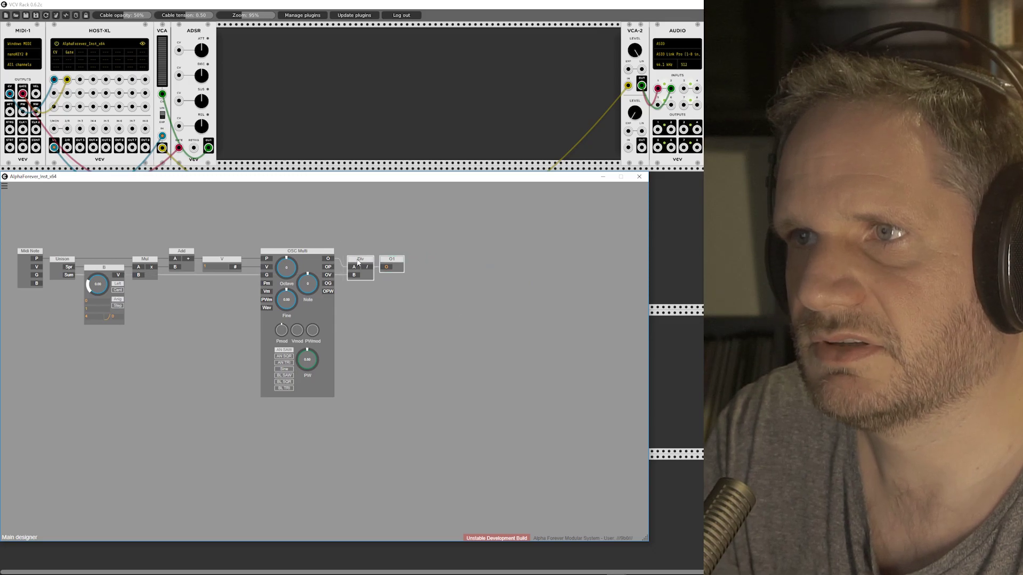
{"action": "left_click_drag", "start_coordinate": [367, 261], "coordinate": [494, 261]}
{"action": "right_click", "coordinate": [328, 262]}
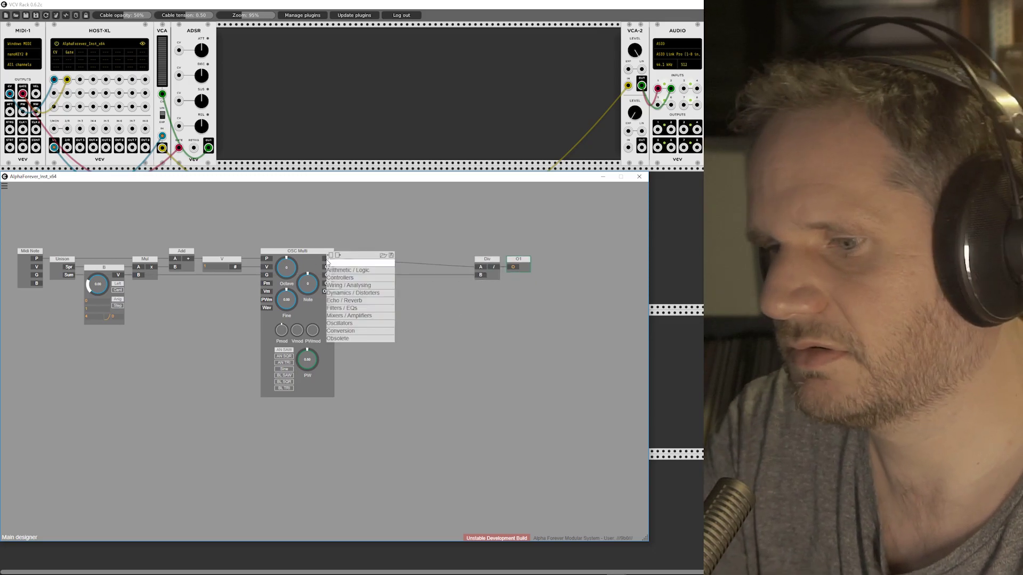
{"action": "type", "text": "mix"}
{"action": "left_click", "coordinate": [433, 271]}
{"action": "left_click_drag", "start_coordinate": [393, 252], "coordinate": [548, 376]}
{"action": "left_click_drag", "start_coordinate": [427, 251], "coordinate": [471, 252]}
Duplicate OSC Multi, place the copy between the original and the mixer, and set its Octave to -1.
{"action": "left_click", "coordinate": [309, 251]}
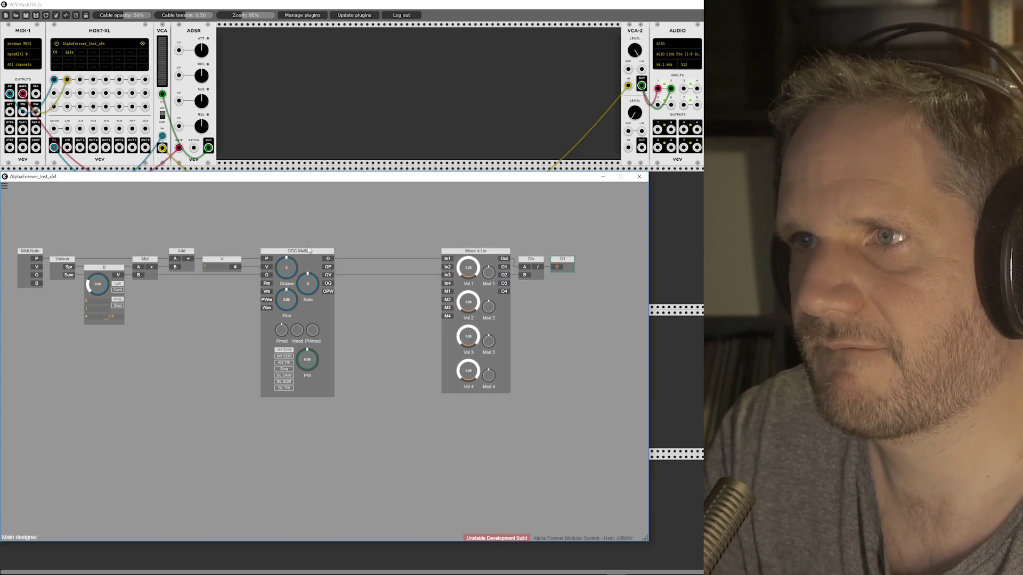
{"action": "key", "text": "ctrl+d"}
{"action": "left_click_drag", "start_coordinate": [341, 299], "coordinate": [411, 257]}
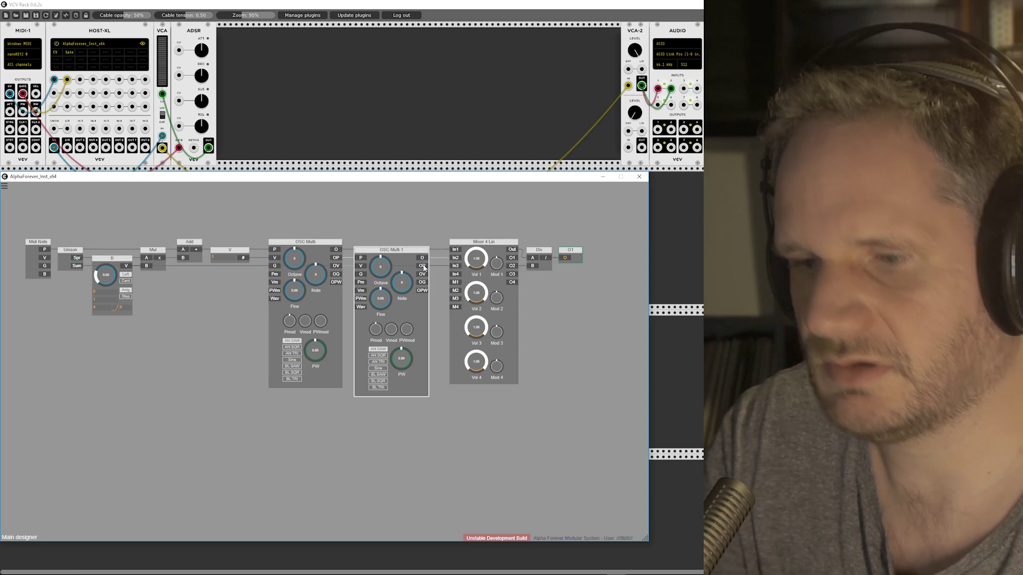
{"action": "left_click_drag", "start_coordinate": [381, 271], "coordinate": [386, 283]}
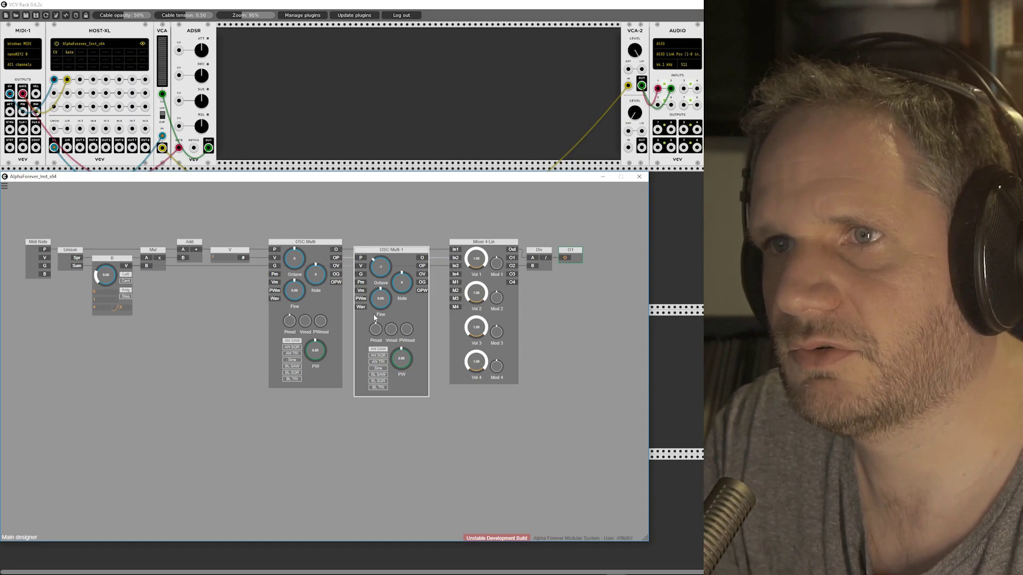
Set the plugin's maximum voices to 32.
{"action": "left_click", "coordinate": [4, 187]}
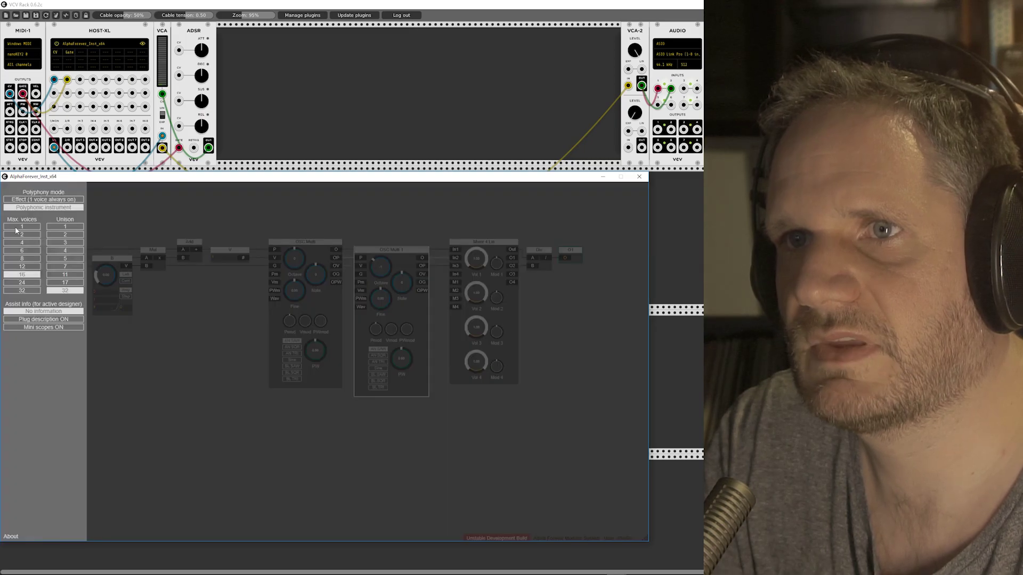
{"action": "left_click", "coordinate": [190, 220]}
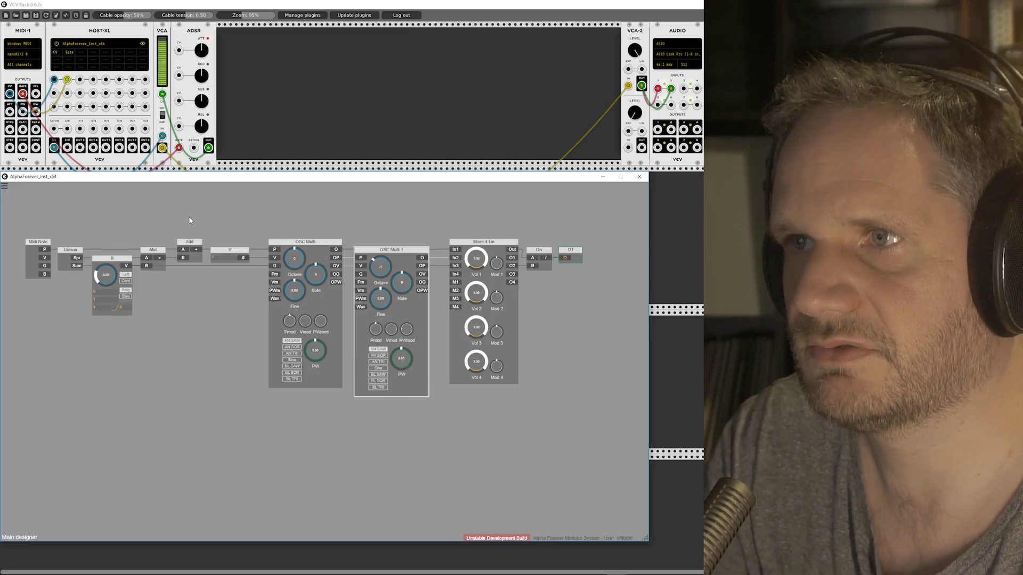
{"action": "scroll", "coordinate": [411, 241], "scroll_direction": "down", "scroll_amount": 1}
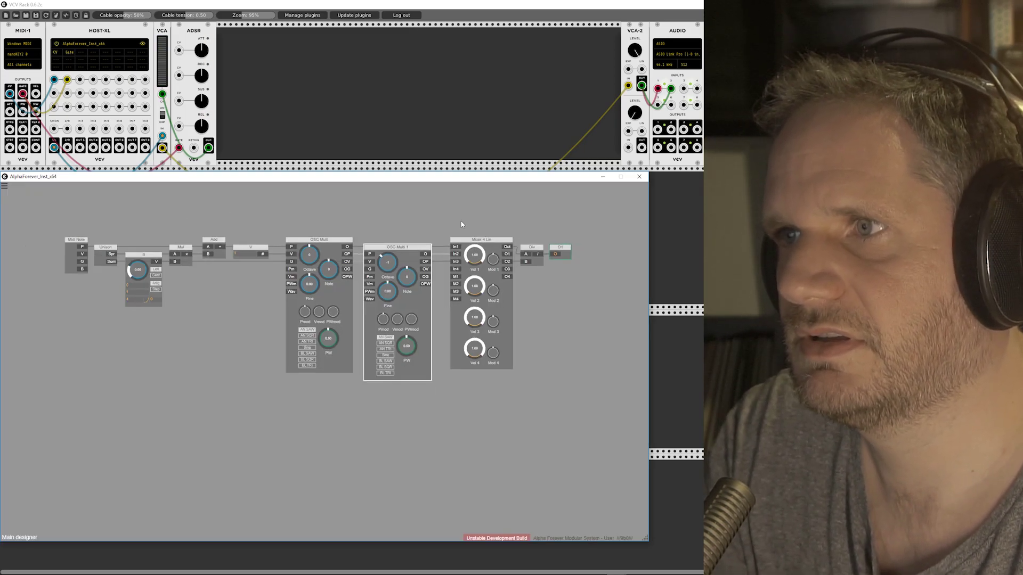
{"action": "left_click", "coordinate": [4, 186]}
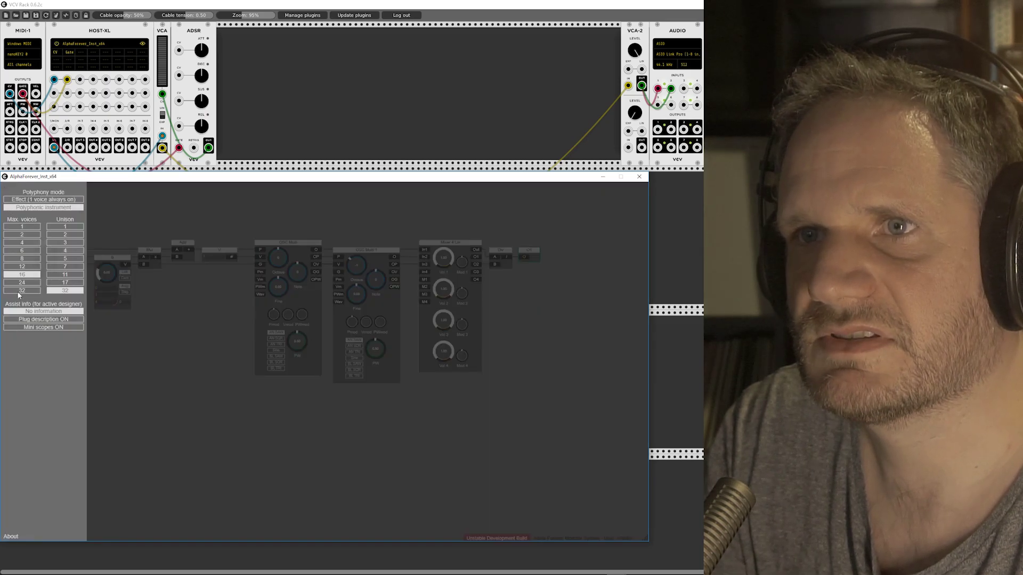
{"action": "left_click", "coordinate": [21, 292]}
{"action": "left_click", "coordinate": [161, 217]}
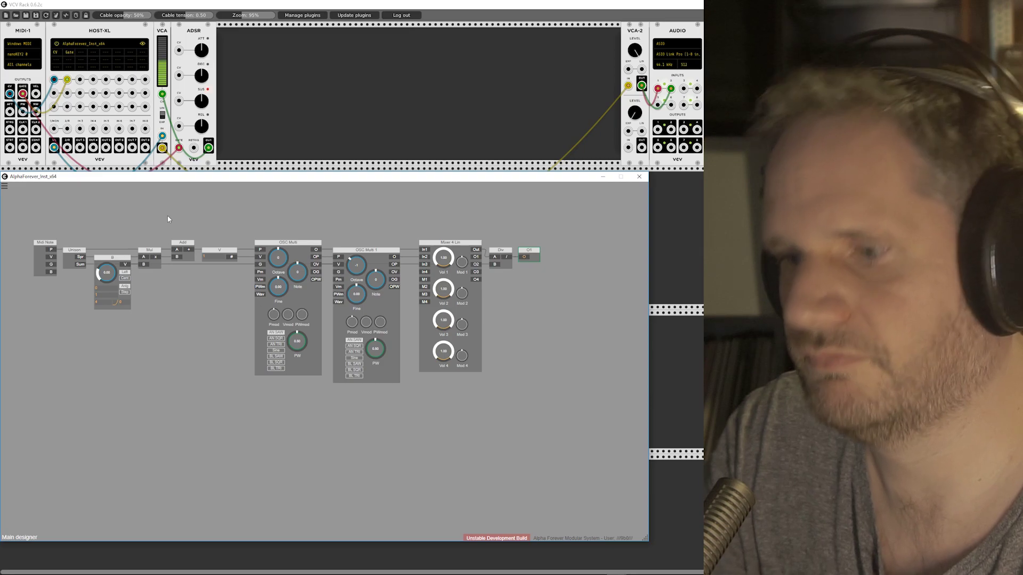
Raise the B knob slightly and switch both oscillators to the BL SAW waveform.
{"action": "left_click_drag", "start_coordinate": [105, 269], "coordinate": [104, 267]}
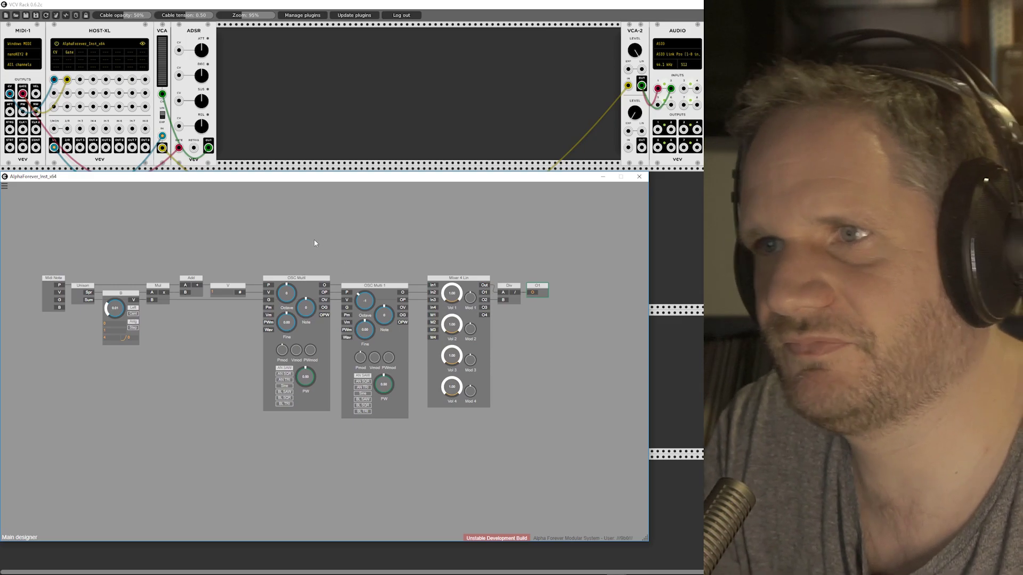
{"action": "left_click", "coordinate": [285, 392]}
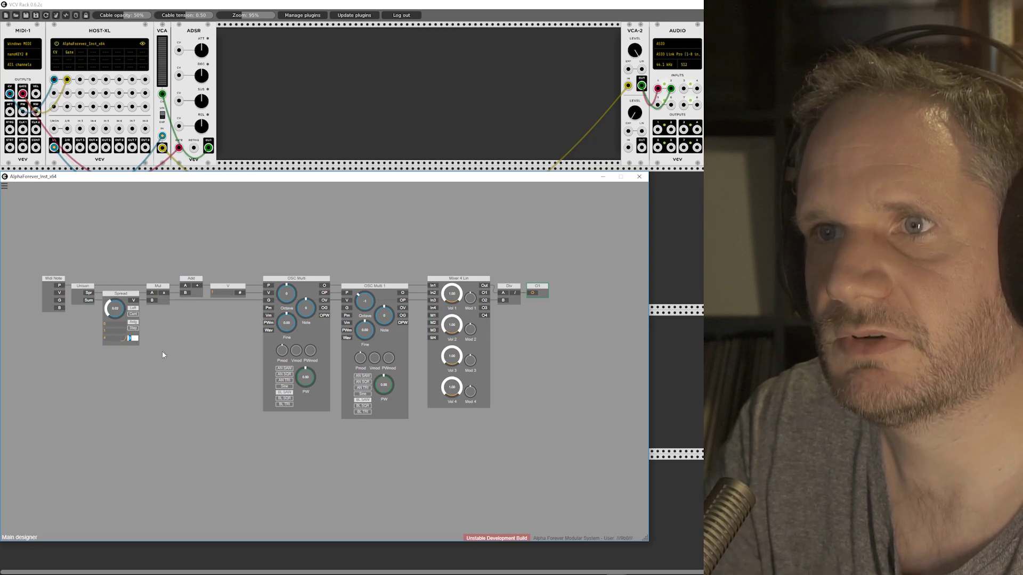
Expose the B knob as a host parameter named Spread and map 000: Spread to Host-XL's third input slot.
{"action": "key", "text": "Return"}
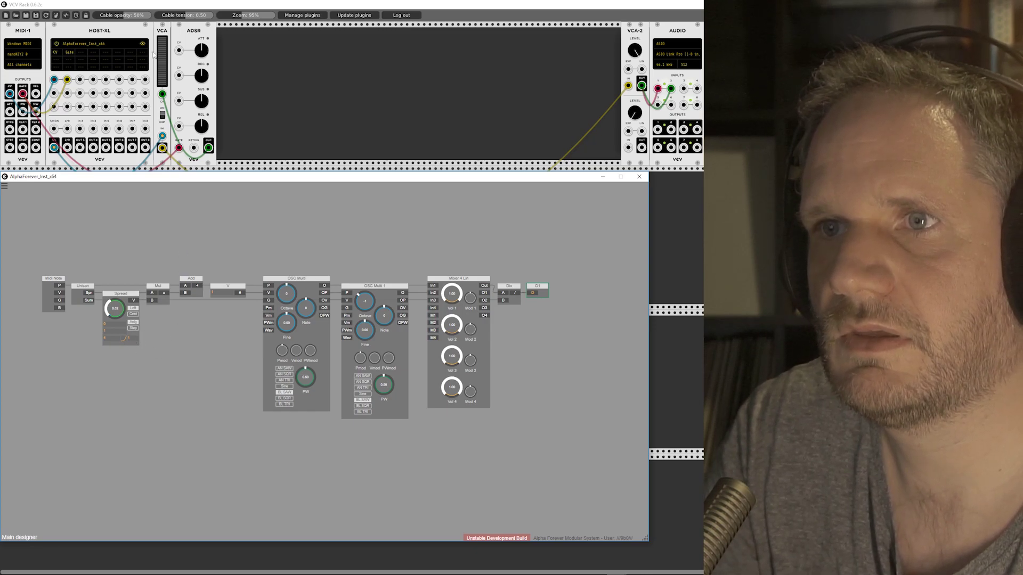
{"action": "left_click", "coordinate": [82, 52]}
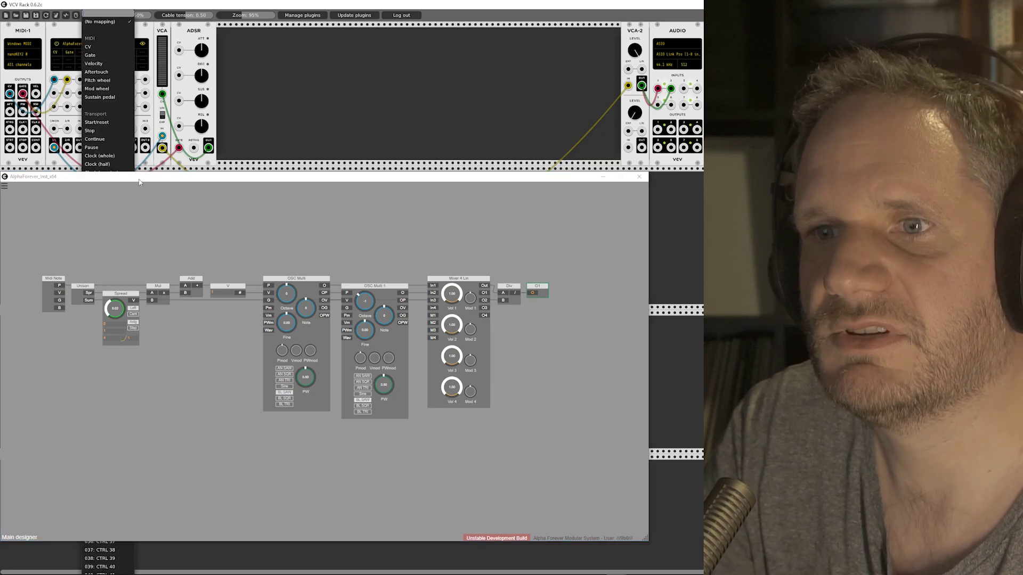
{"action": "left_click_drag", "start_coordinate": [139, 182], "coordinate": [318, 182]}
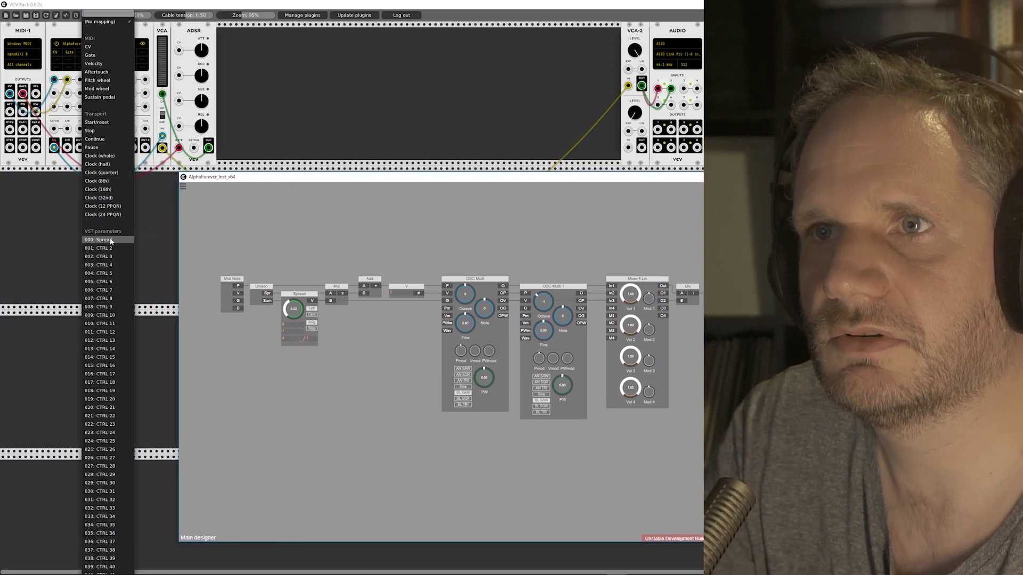
{"action": "left_click", "coordinate": [98, 240]}
{"action": "left_click_drag", "start_coordinate": [253, 186], "coordinate": [73, 183]}
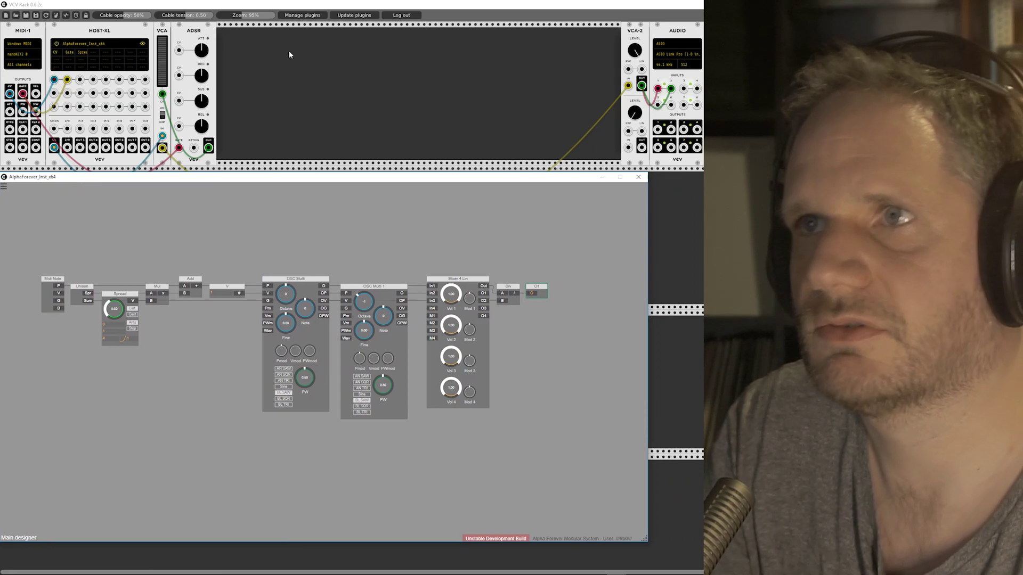
Add the Fundamental 8vert attenuator beside the ADSR and patch its first output to Host-XL's third input.
{"action": "right_click", "coordinate": [289, 55]}
{"action": "type", "text": "atte"}
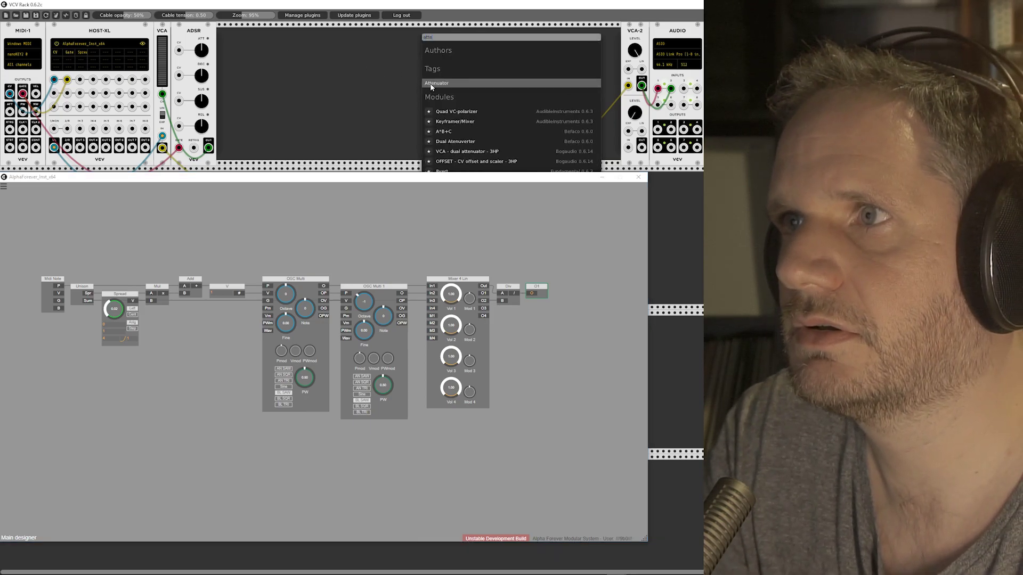
{"action": "left_click", "coordinate": [430, 85]}
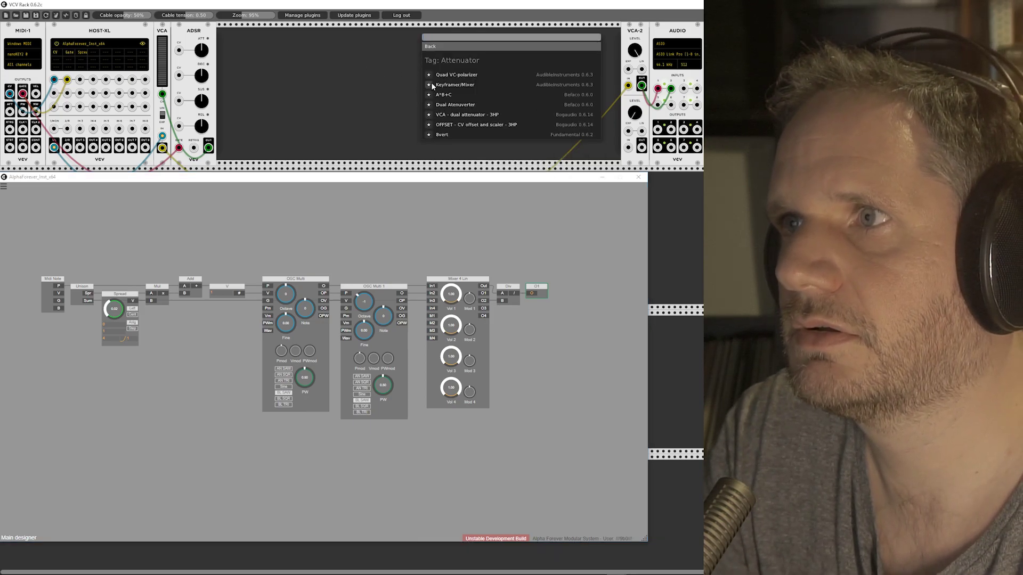
{"action": "left_click", "coordinate": [441, 135]}
{"action": "left_click_drag", "start_coordinate": [290, 30], "coordinate": [79, 79]}
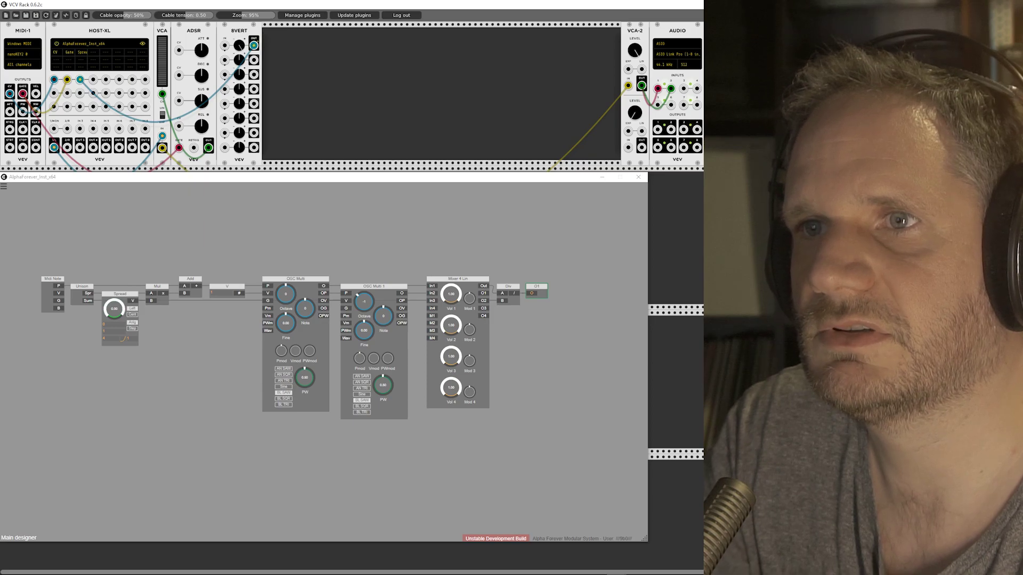
Adjust 8vert's first knob to control the Spread amount, and lower the Octave of the second oscillator, OSC Multi 1.
{"action": "left_click_drag", "start_coordinate": [239, 45], "coordinate": [239, 43]}
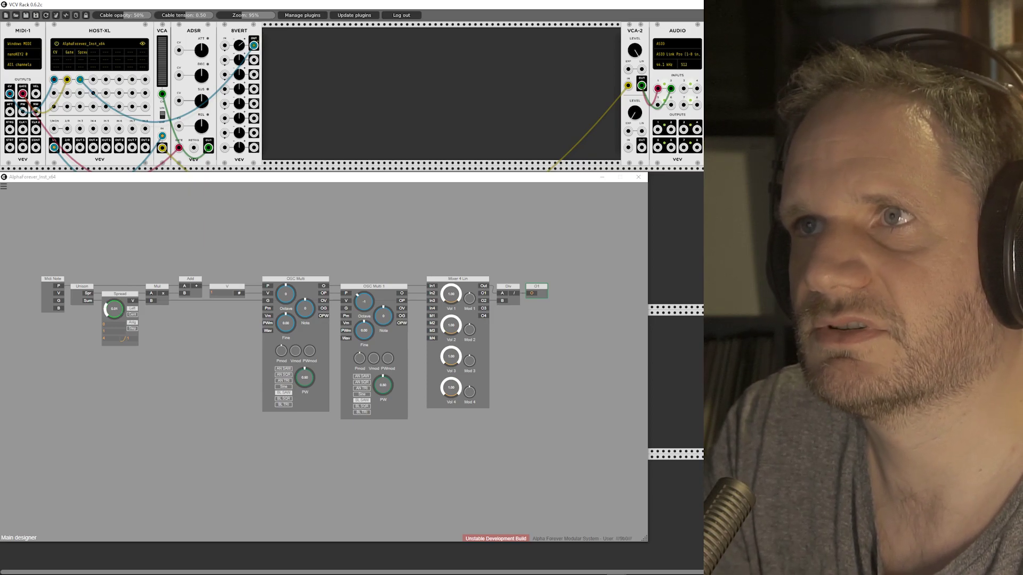
{"action": "left_click_drag", "start_coordinate": [239, 46], "coordinate": [240, 48]}
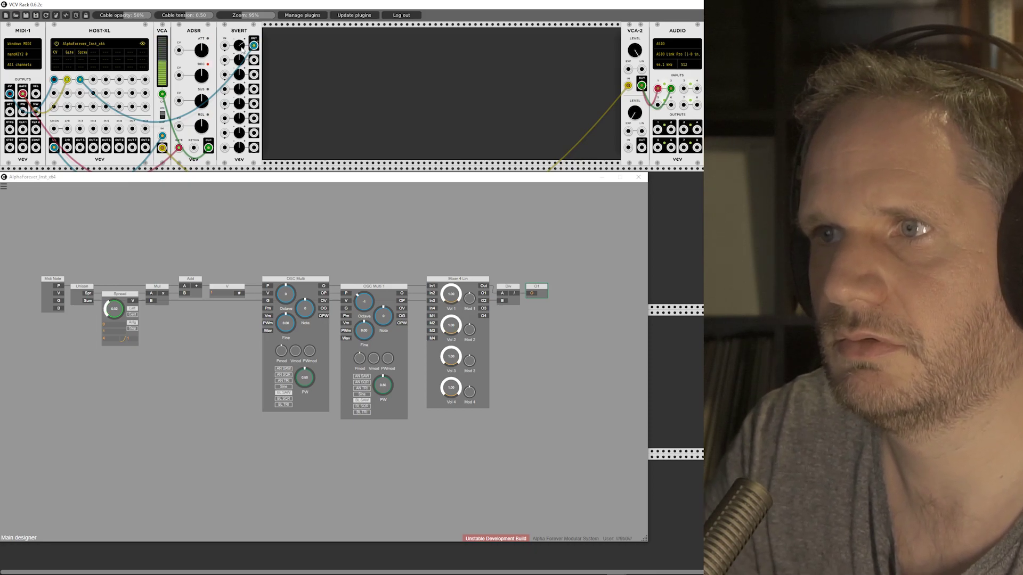
{"action": "left_click_drag", "start_coordinate": [364, 301], "coordinate": [363, 317]}
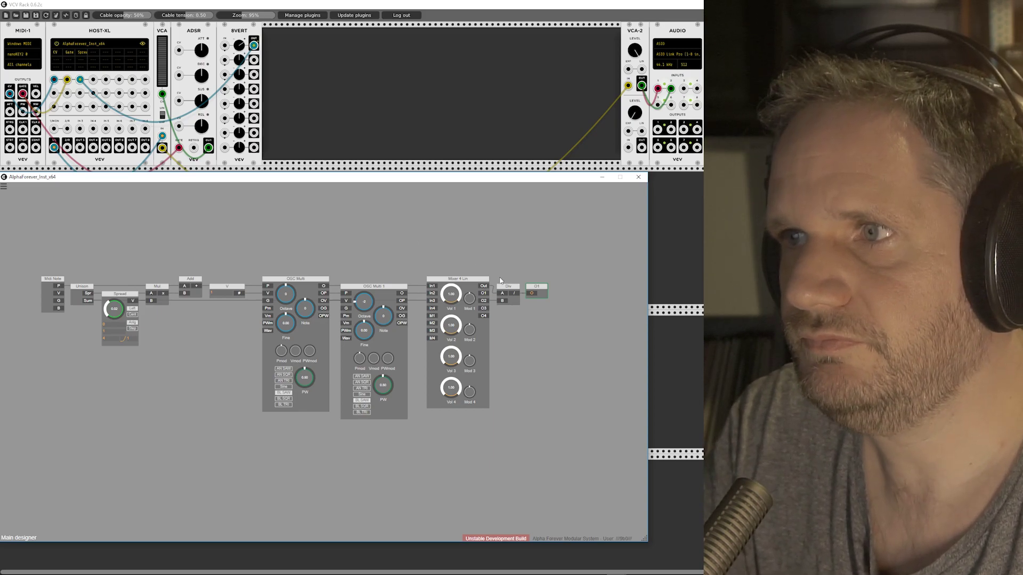
Shift the Div and O1 modules slightly farther away from the mixer.
{"action": "left_click", "coordinate": [514, 289]}
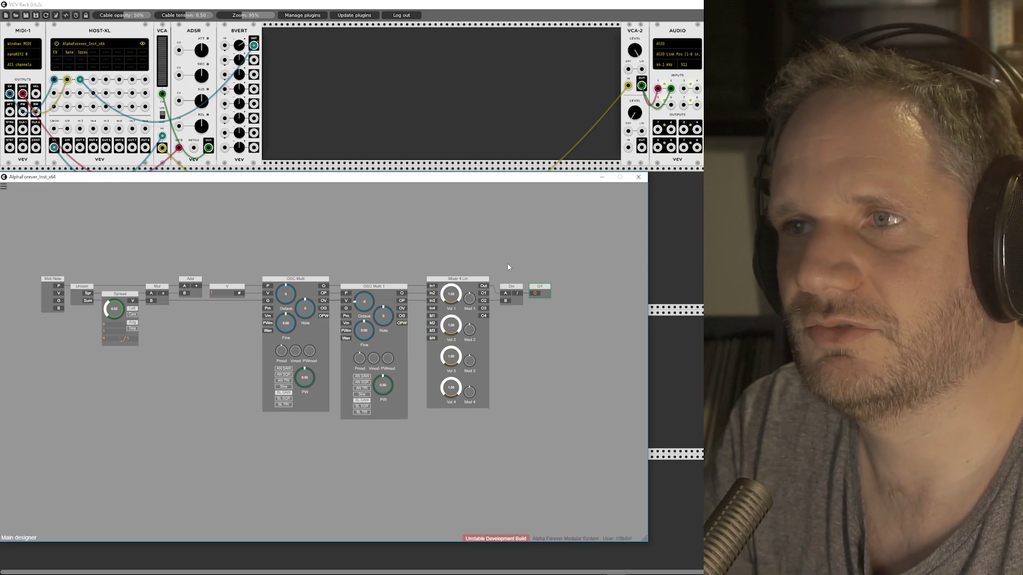
{"action": "scroll", "coordinate": [463, 242], "scroll_direction": "up", "scroll_amount": 2}
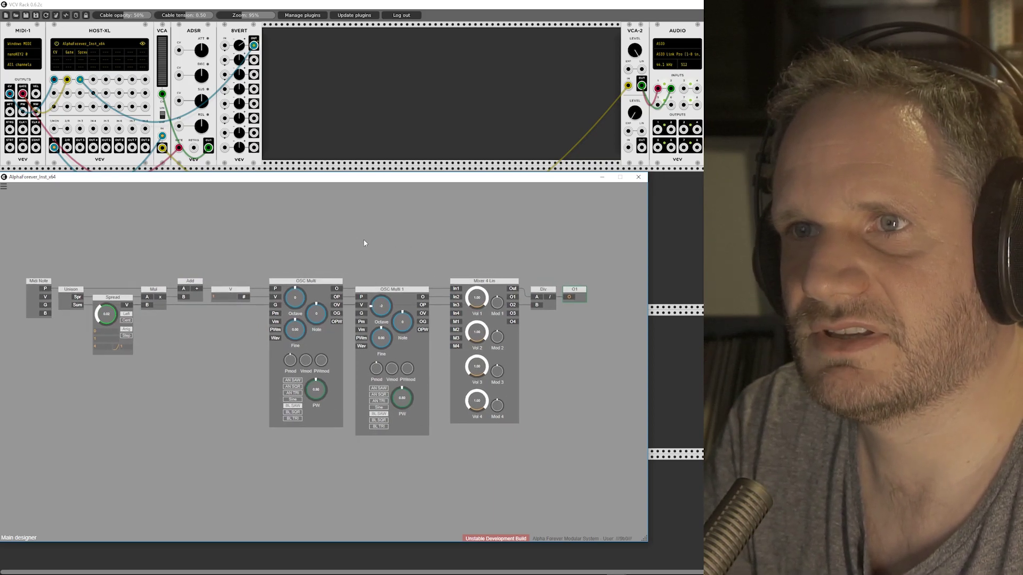